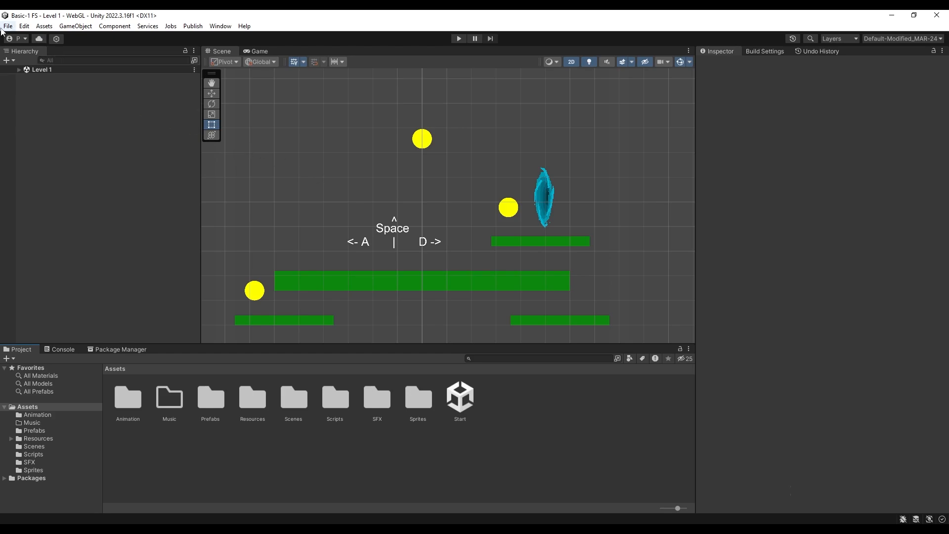
Install the Universal RP package from the Unity Registry in the Package Manager
{"action": "left_click", "coordinate": [220, 26]}
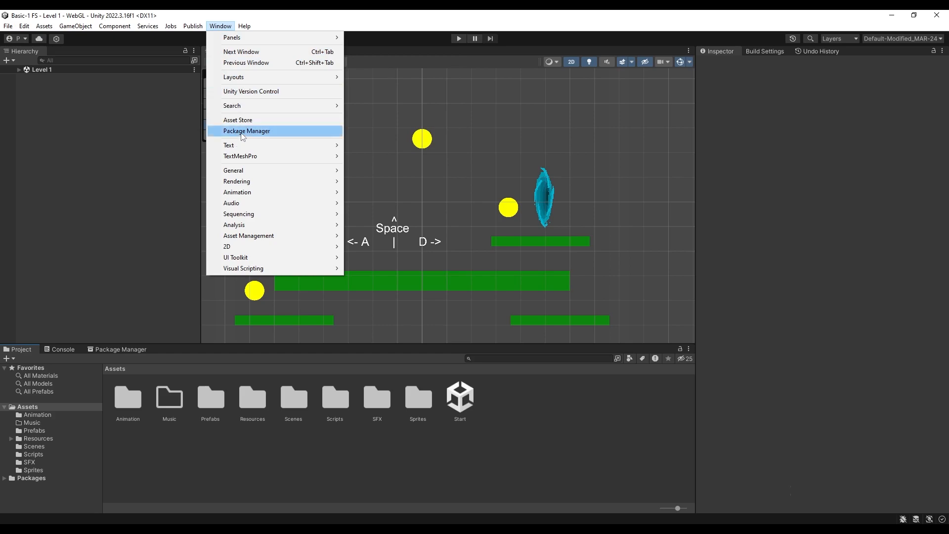
{"action": "left_click", "coordinate": [275, 132]}
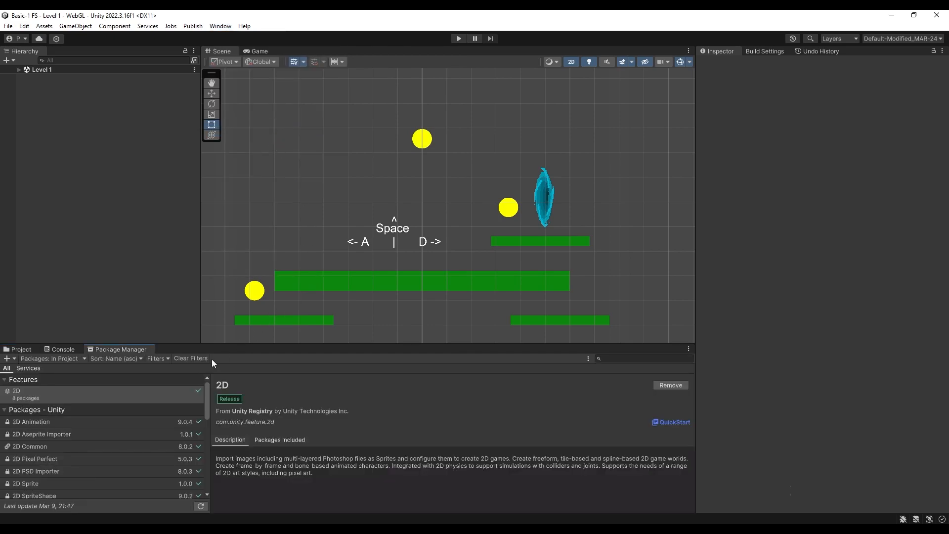
{"action": "left_click", "coordinate": [48, 360]}
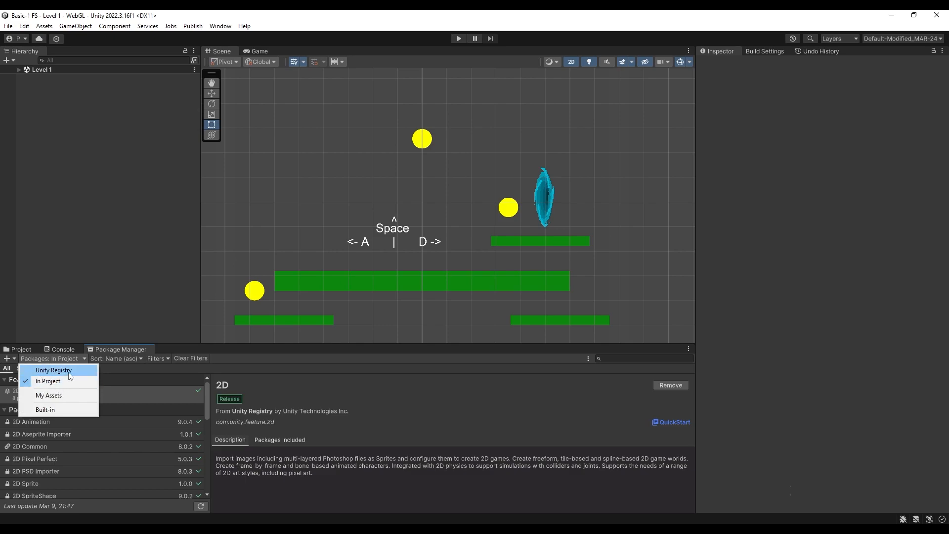
{"action": "left_click", "coordinate": [54, 370]}
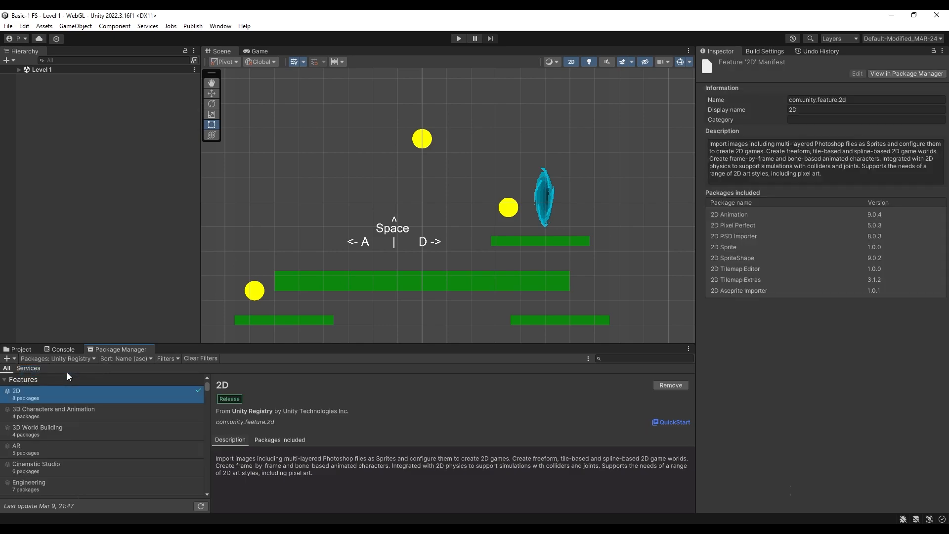
{"action": "left_click", "coordinate": [612, 360]}
{"action": "type", "text": "universal"}
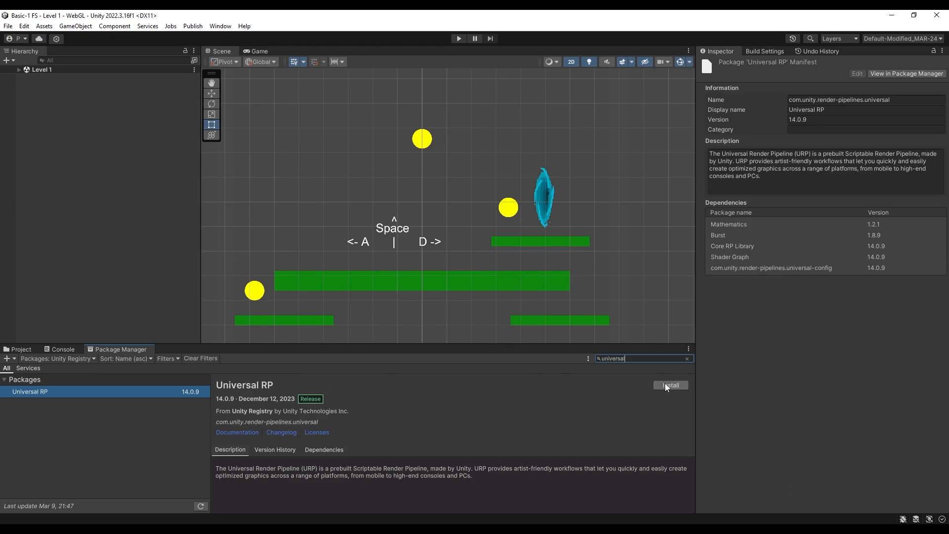
{"action": "left_click", "coordinate": [678, 388]}
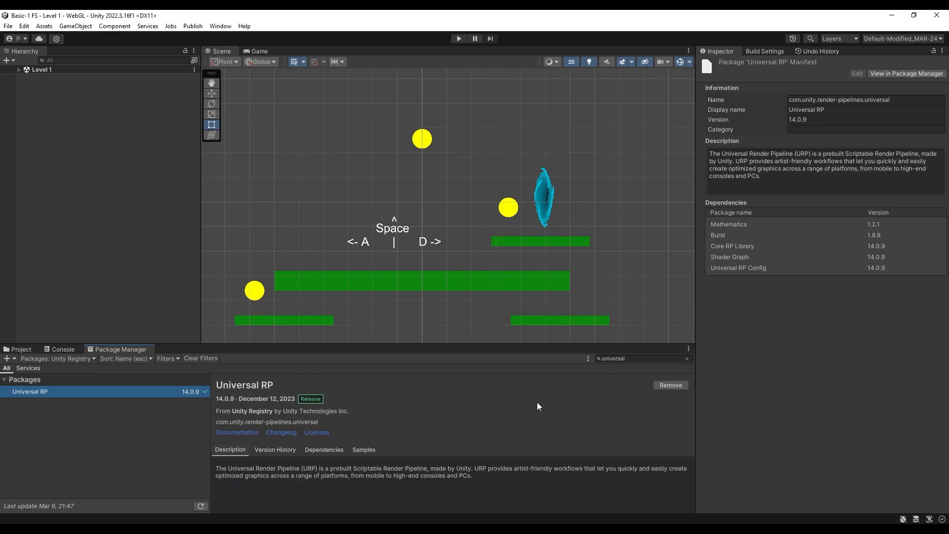
Create a URP Asset (with 2D Renderer) in the Assets folder and name it URP
{"action": "left_click", "coordinate": [21, 351]}
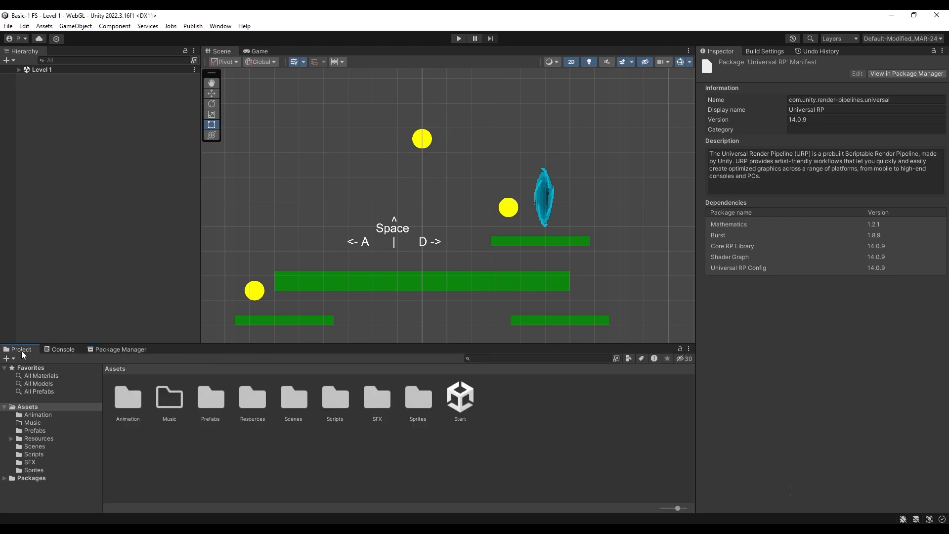
{"action": "left_click", "coordinate": [348, 456]}
{"action": "right_click", "coordinate": [380, 463]}
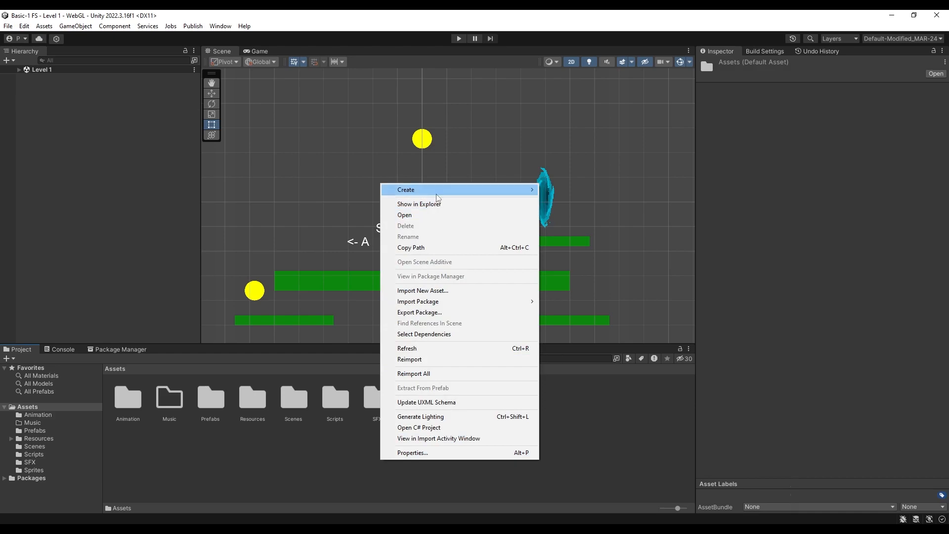
{"action": "mouse_move", "coordinate": [437, 192]}
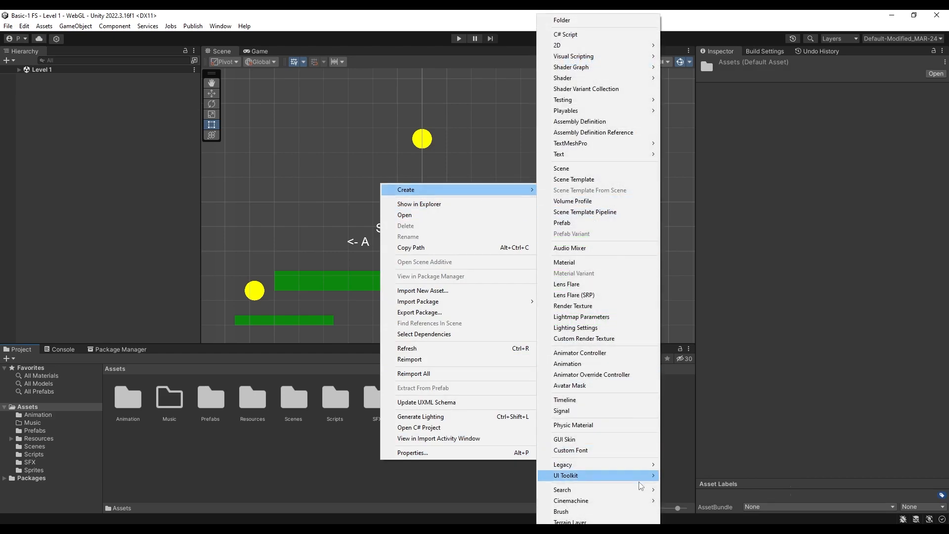
{"action": "mouse_move", "coordinate": [573, 531]}
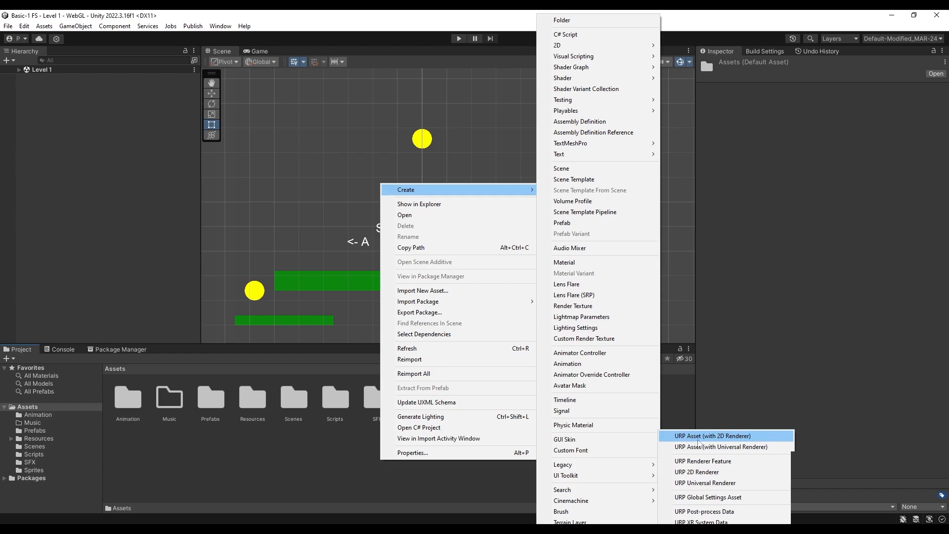
{"action": "left_click", "coordinate": [768, 445]}
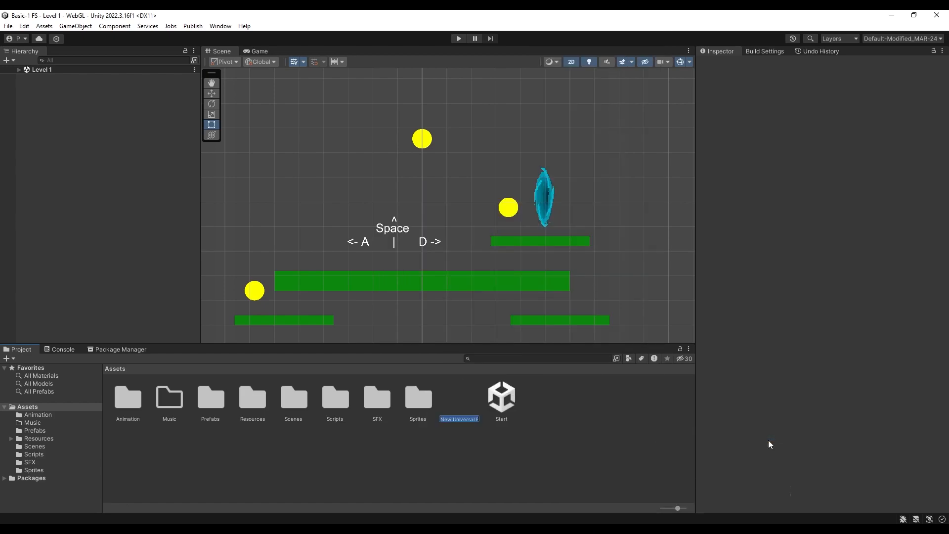
{"action": "type", "text": "URP"}
{"action": "key", "text": "Return"}
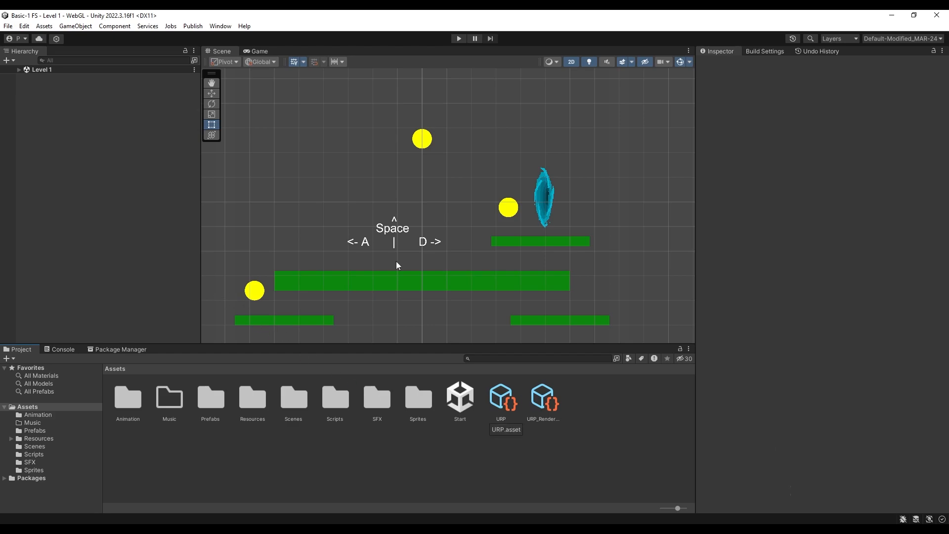
Assign the URP asset as the Scriptable Render Pipeline in the project's Graphics settings, accept the pipeline change and close the settings
{"action": "left_click", "coordinate": [8, 26]}
{"action": "left_click", "coordinate": [31, 144]}
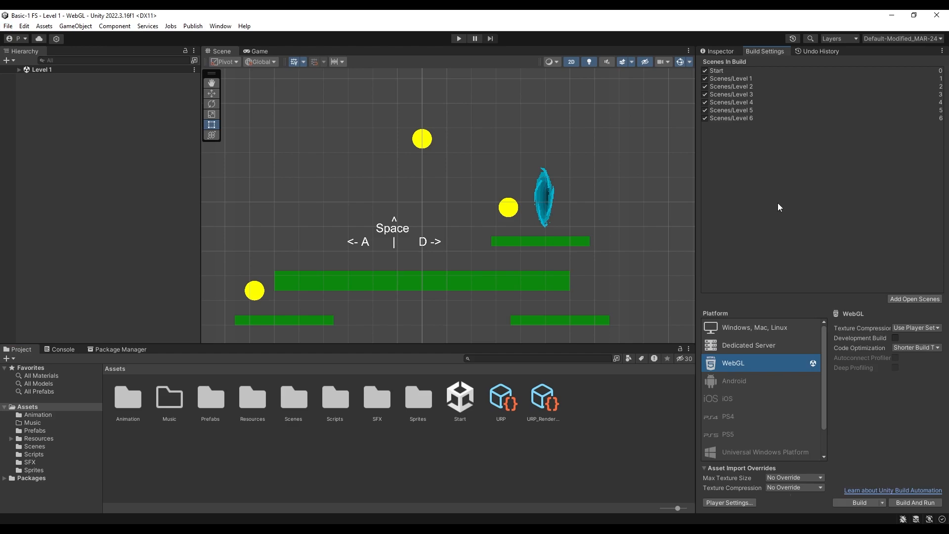
{"action": "left_click", "coordinate": [728, 503]}
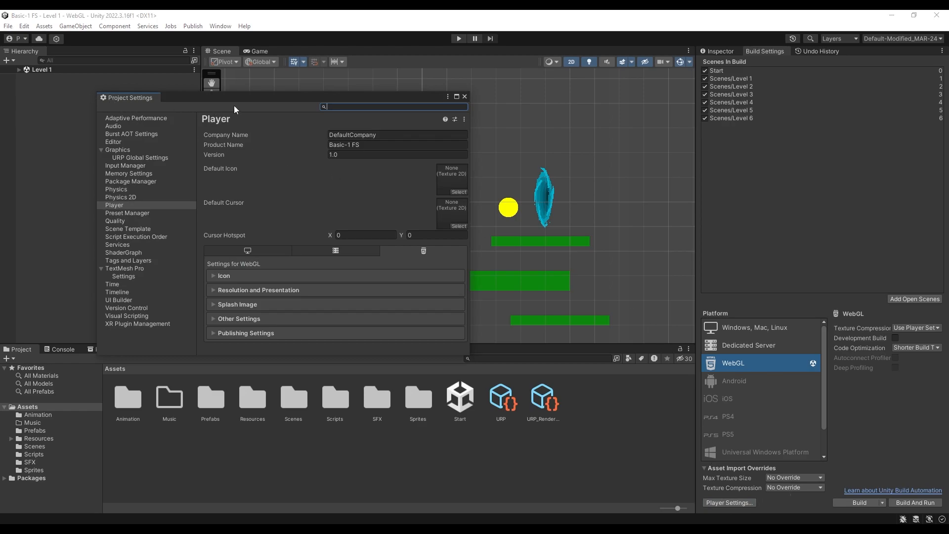
{"action": "left_click_drag", "start_coordinate": [216, 103], "coordinate": [362, 71]}
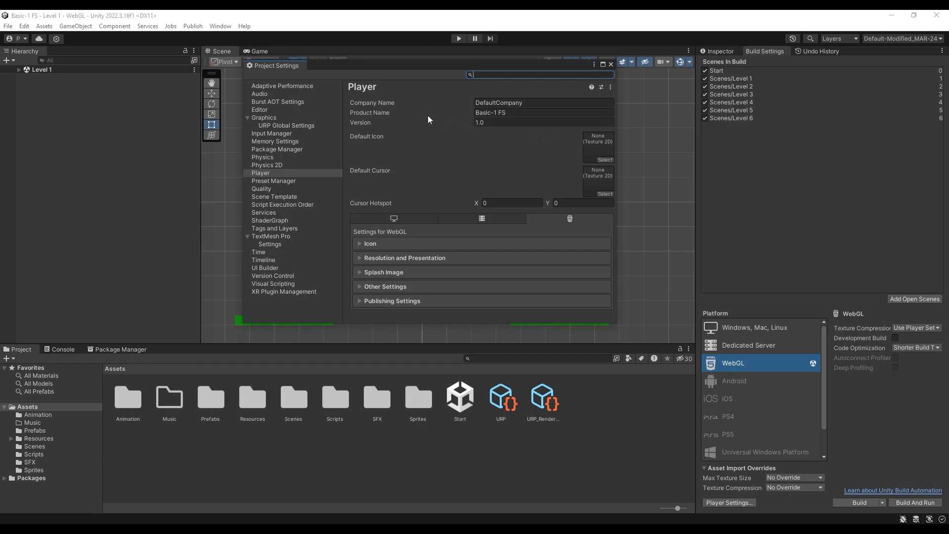
{"action": "left_click", "coordinate": [279, 118]}
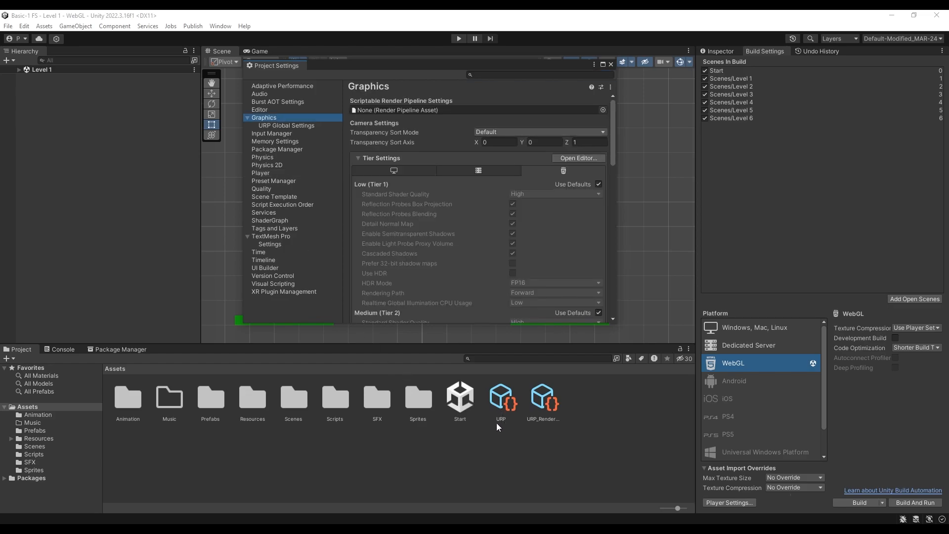
{"action": "left_click_drag", "start_coordinate": [506, 420], "coordinate": [430, 110]}
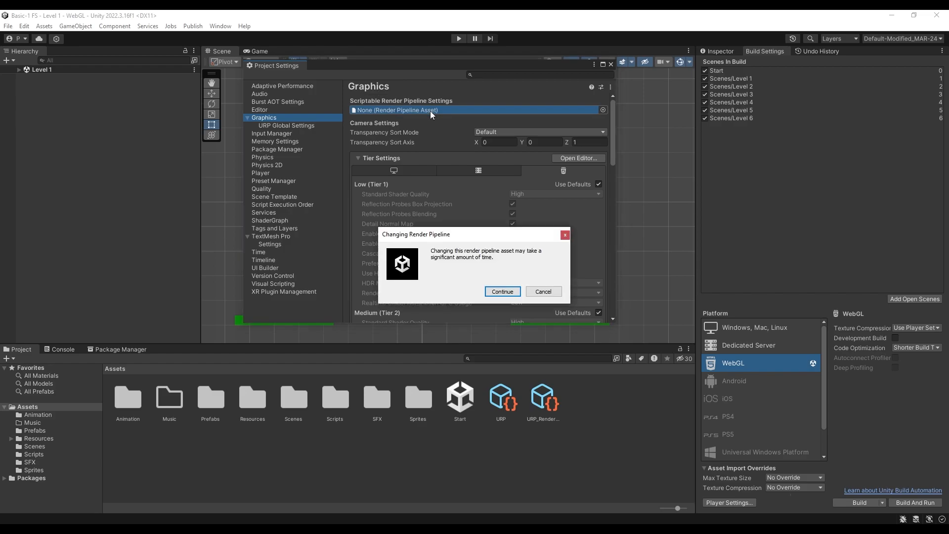
{"action": "left_click", "coordinate": [502, 291]}
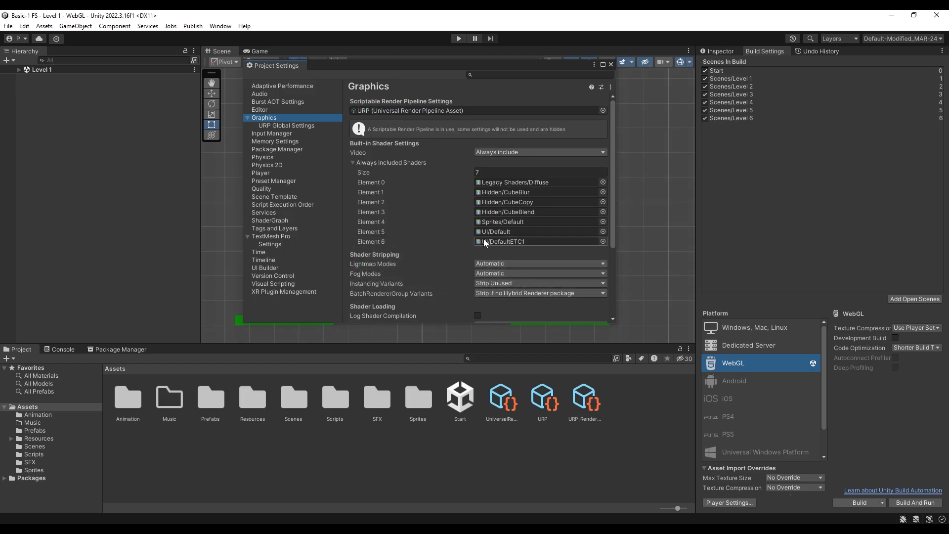
{"action": "left_click", "coordinate": [611, 64]}
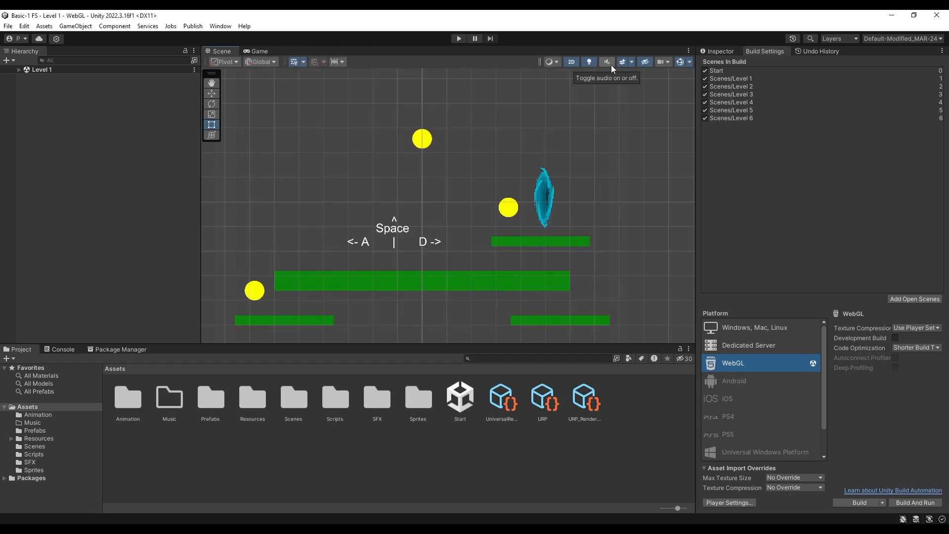
Inspect the properties of the UniversalRenderPipelineGlobalSettings asset
{"action": "left_click", "coordinate": [730, 52]}
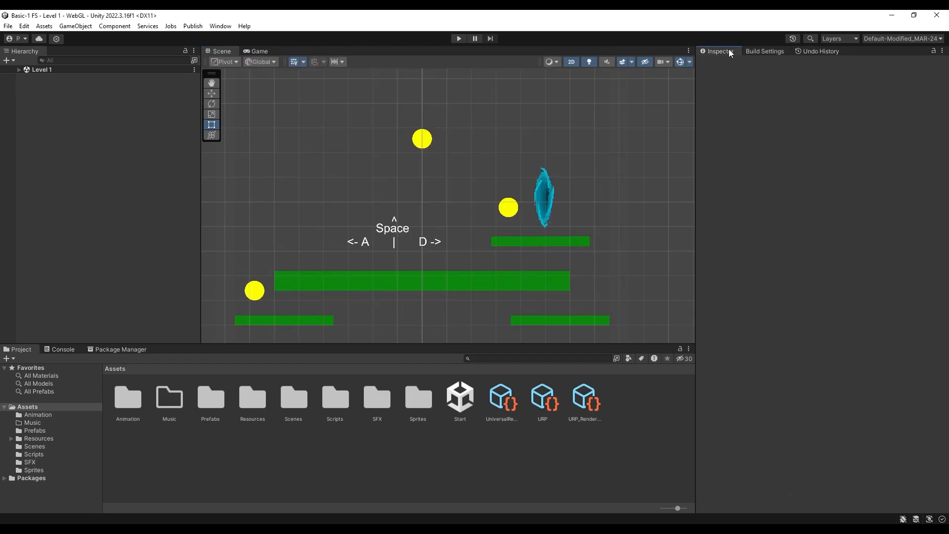
{"action": "left_click", "coordinate": [493, 400]}
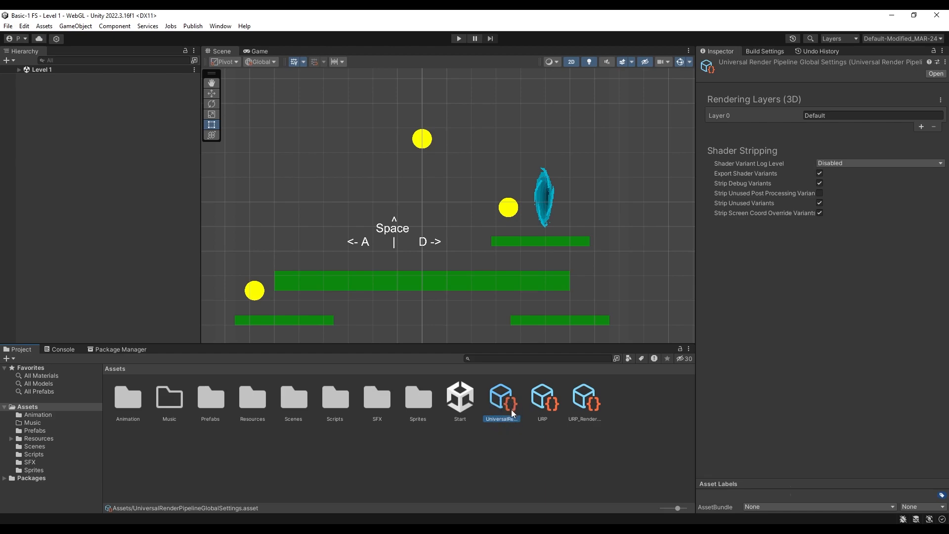
{"action": "left_click", "coordinate": [526, 456]}
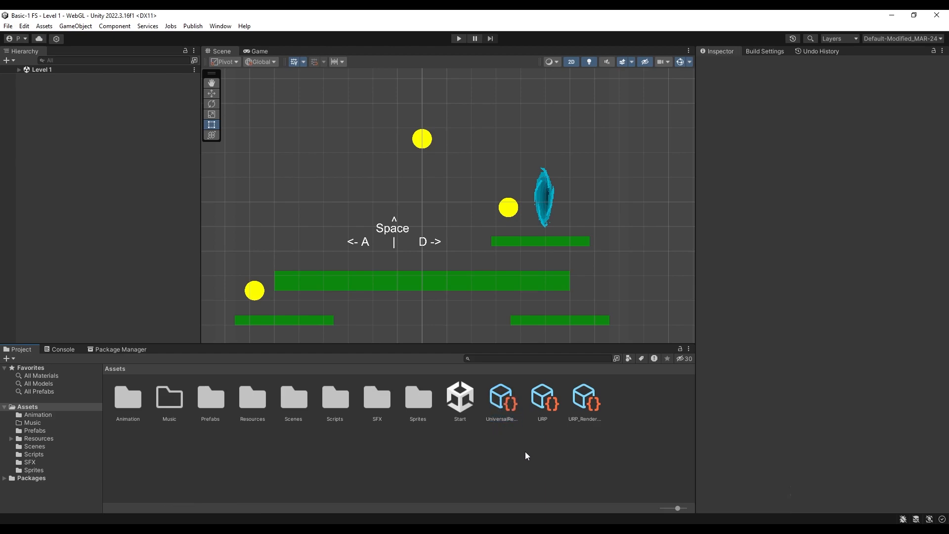
Add a Global Light 2D to the Level 1 scene
{"action": "left_click", "coordinate": [19, 69]}
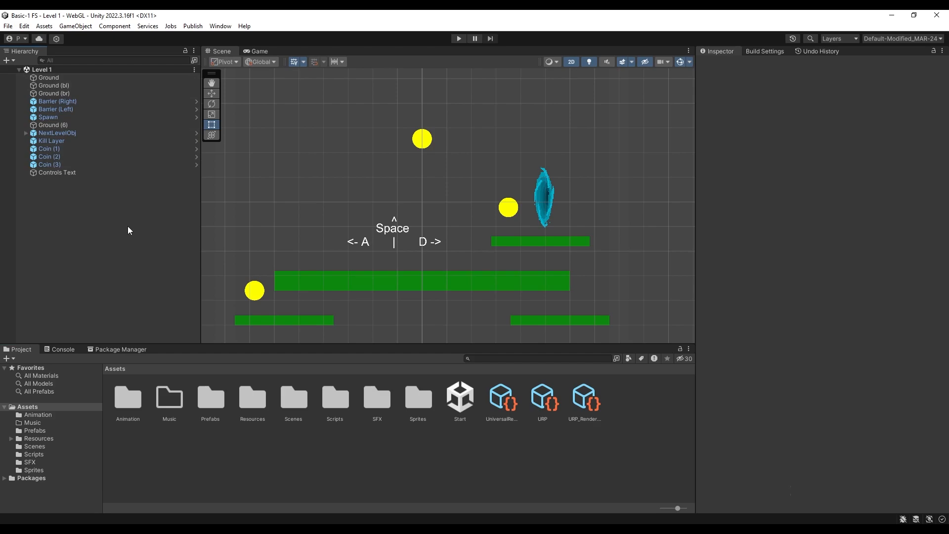
{"action": "right_click", "coordinate": [103, 220]}
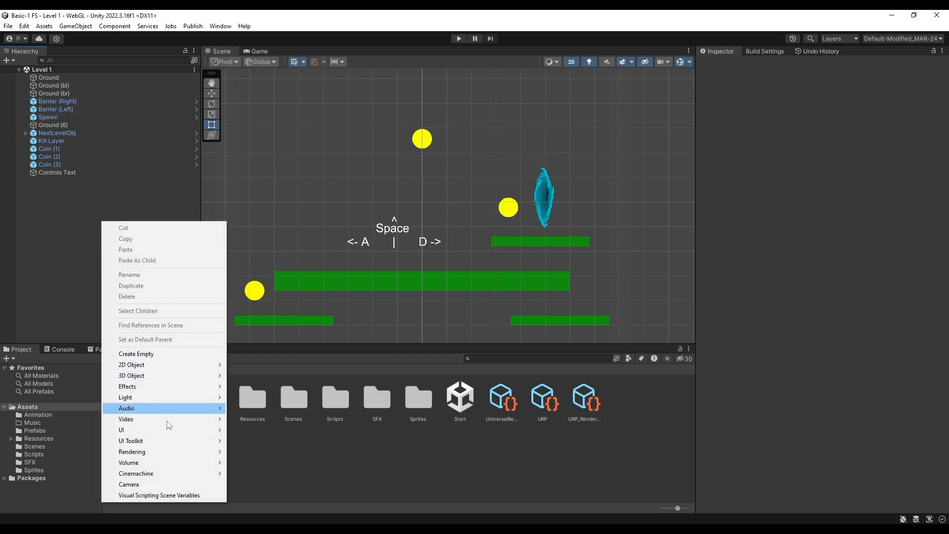
{"action": "mouse_move", "coordinate": [151, 401]}
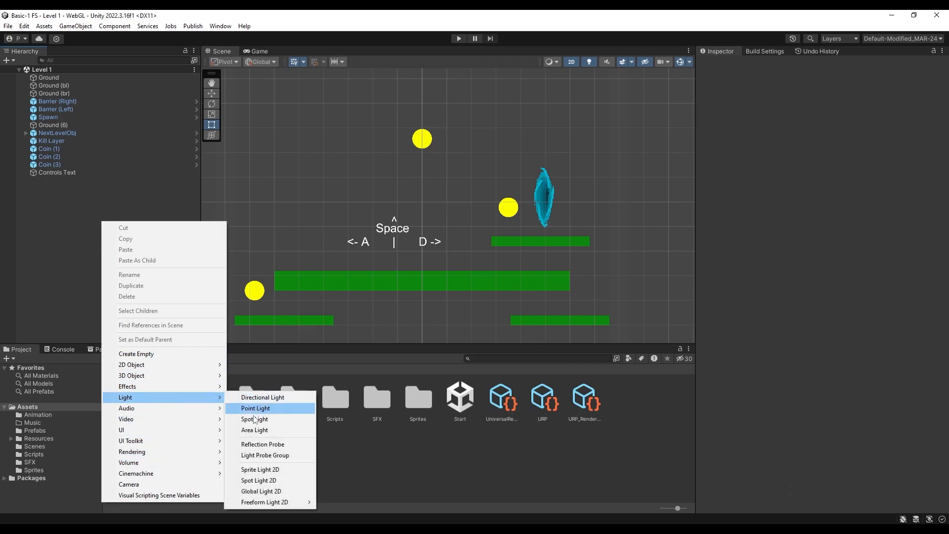
{"action": "left_click", "coordinate": [270, 491]}
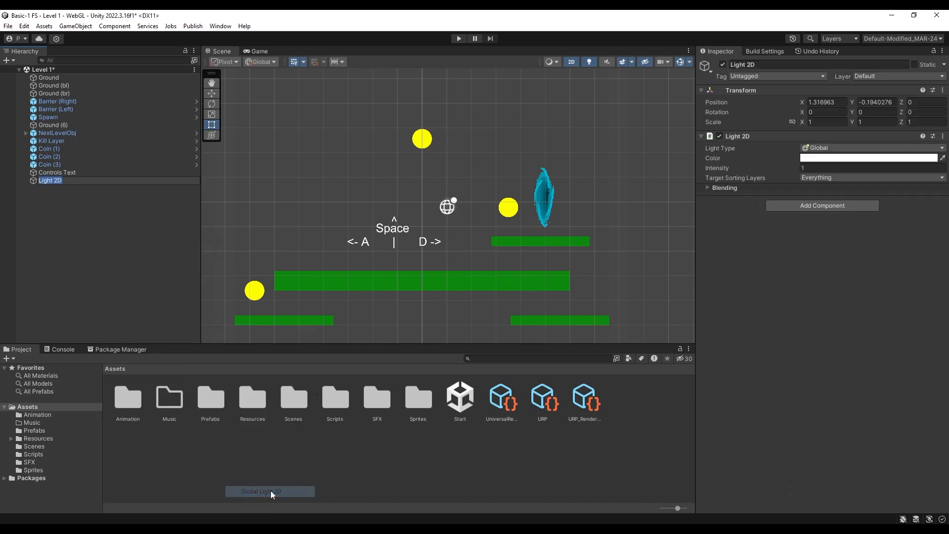
Try other intensity values on the global 2D light and restore its intensity to 1
{"action": "left_click_drag", "start_coordinate": [721, 169], "coordinate": [842, 162]}
{"action": "left_click", "coordinate": [842, 167]}
{"action": "type", "text": "1"}
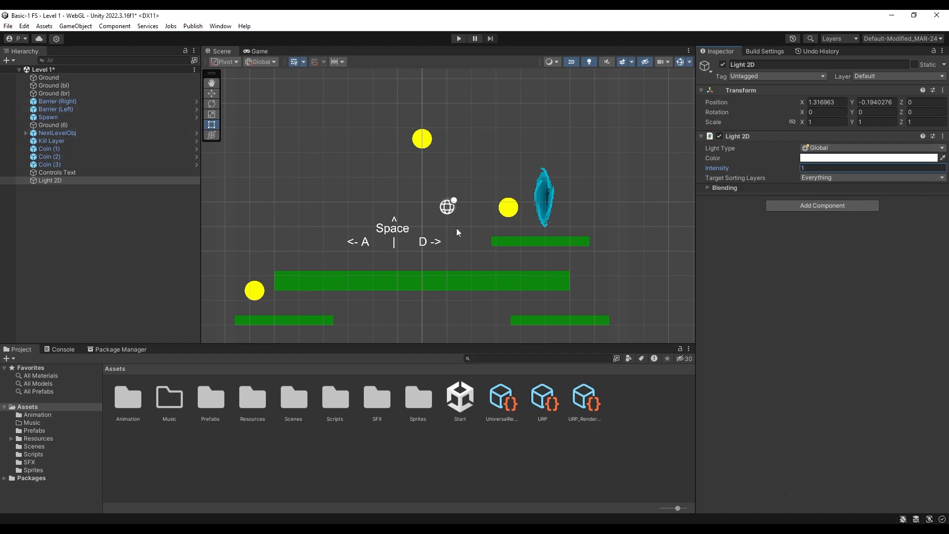
Set the Sprite Renderer material of Ground, Ground (bl), Ground (br) and Ground (6) to Sprite-Lit-Default, showing package materials while choosing it
{"action": "left_click", "coordinate": [70, 147]}
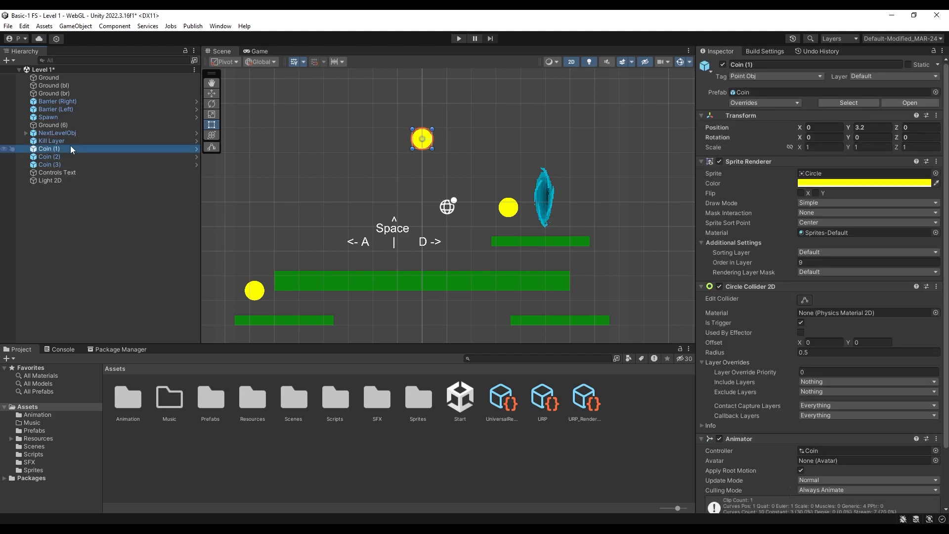
{"action": "left_click", "coordinate": [38, 125]}
{"action": "left_click", "coordinate": [53, 87], "text": "ctrl"}
{"action": "left_click", "coordinate": [52, 93], "text": "ctrl"}
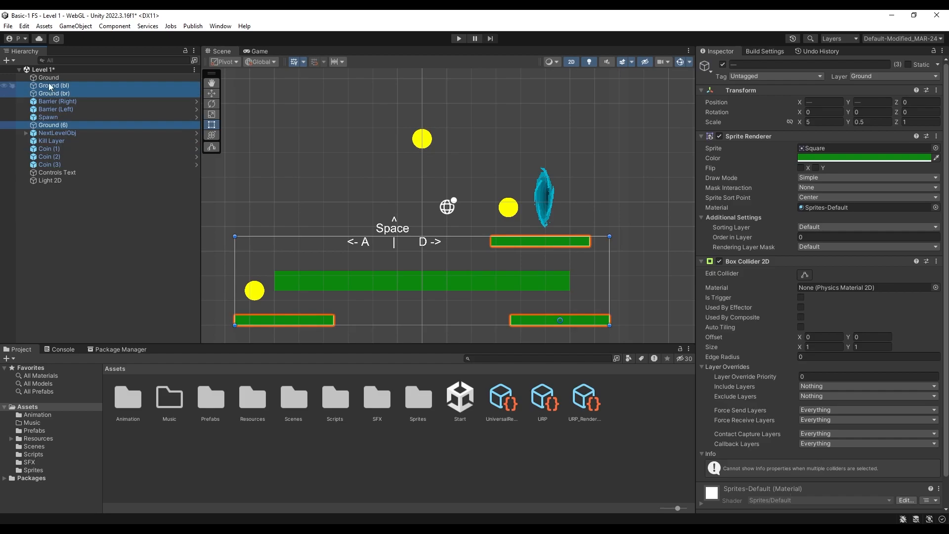
{"action": "left_click", "coordinate": [44, 77], "text": "ctrl"}
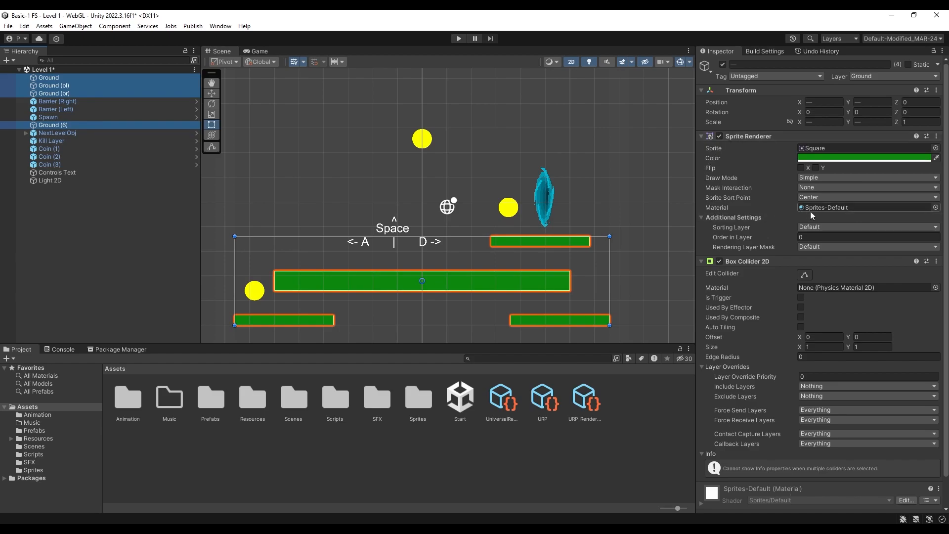
{"action": "left_click", "coordinate": [935, 208]}
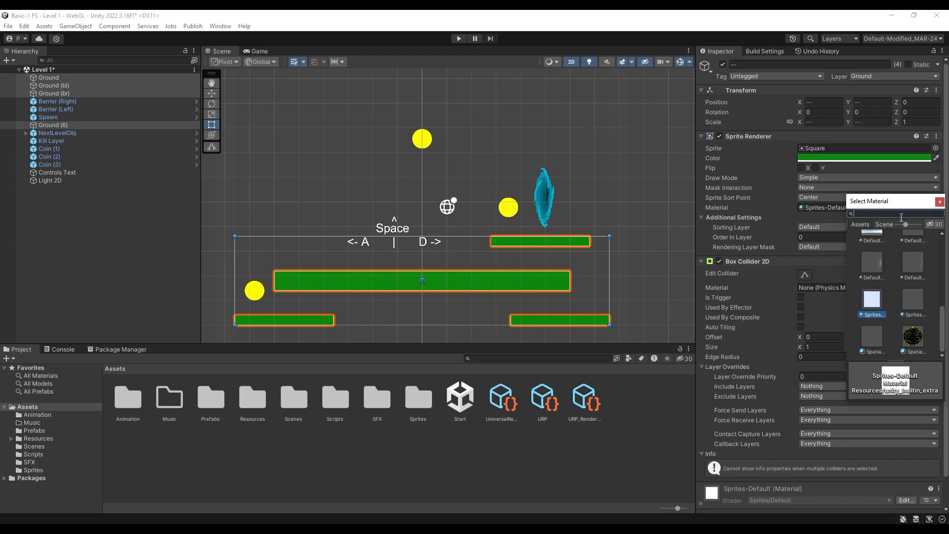
{"action": "type", "text": "prite"}
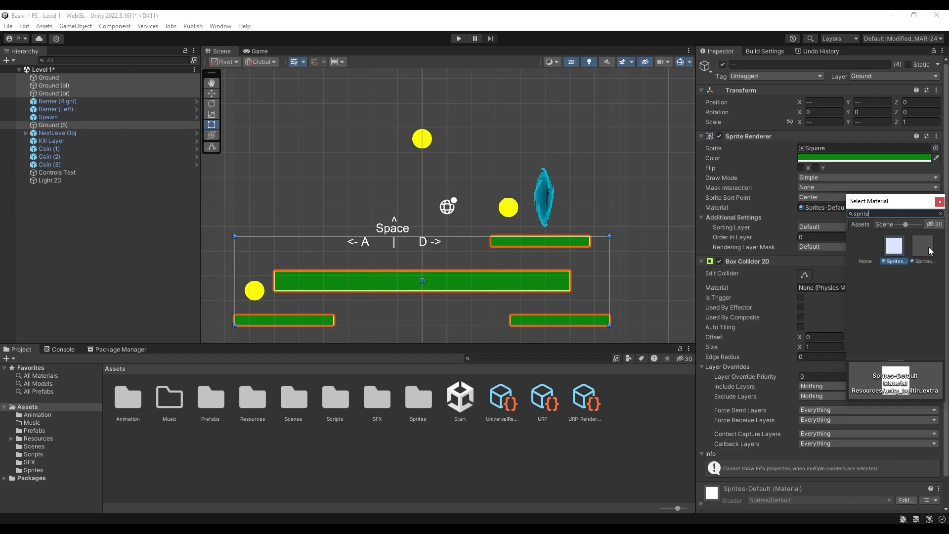
{"action": "left_click", "coordinate": [928, 250]}
{"action": "left_click", "coordinate": [934, 224]}
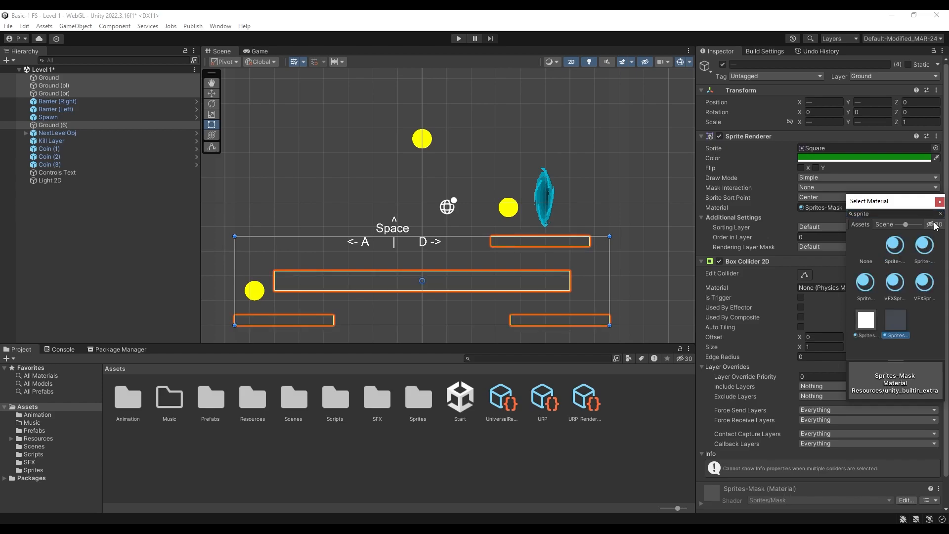
{"action": "left_click", "coordinate": [887, 247]}
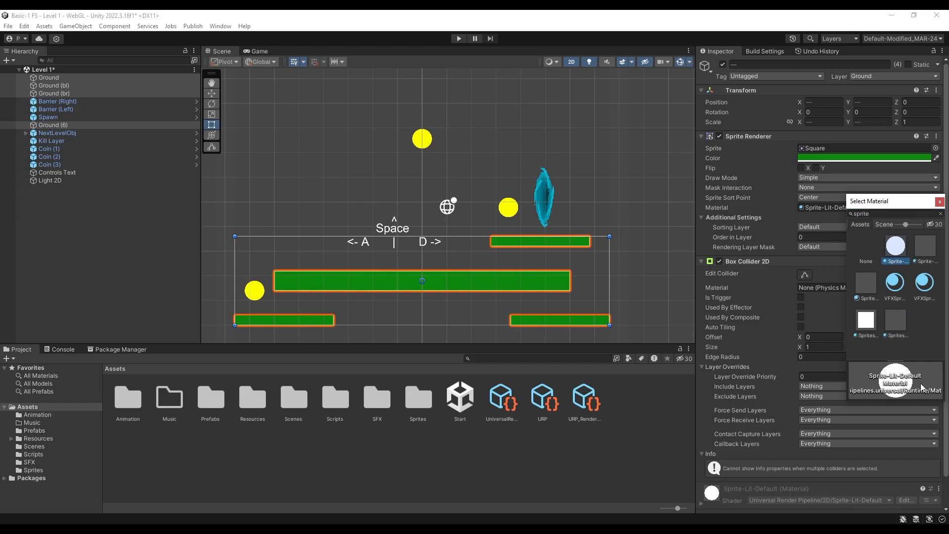
{"action": "left_click", "coordinate": [930, 226]}
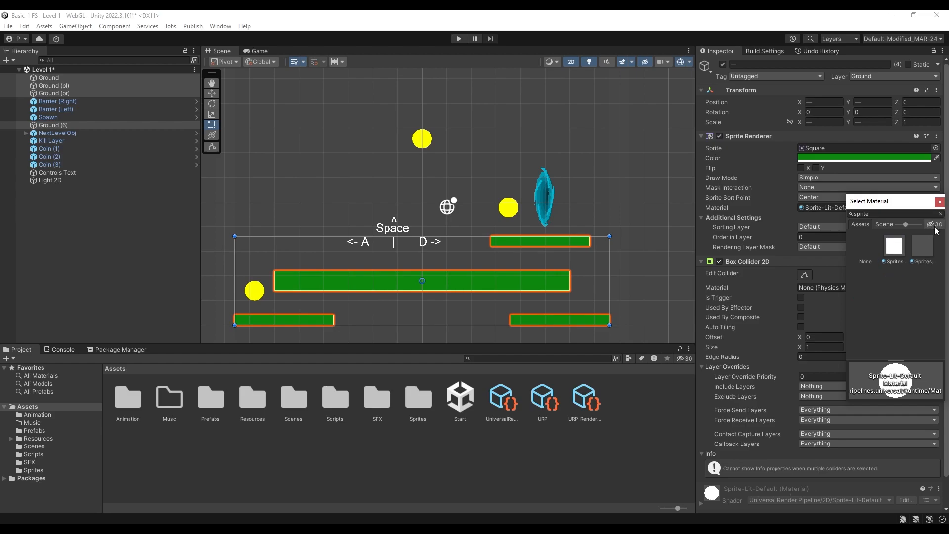
Show the package materials again in the material picker and close it
{"action": "left_click", "coordinate": [935, 227]}
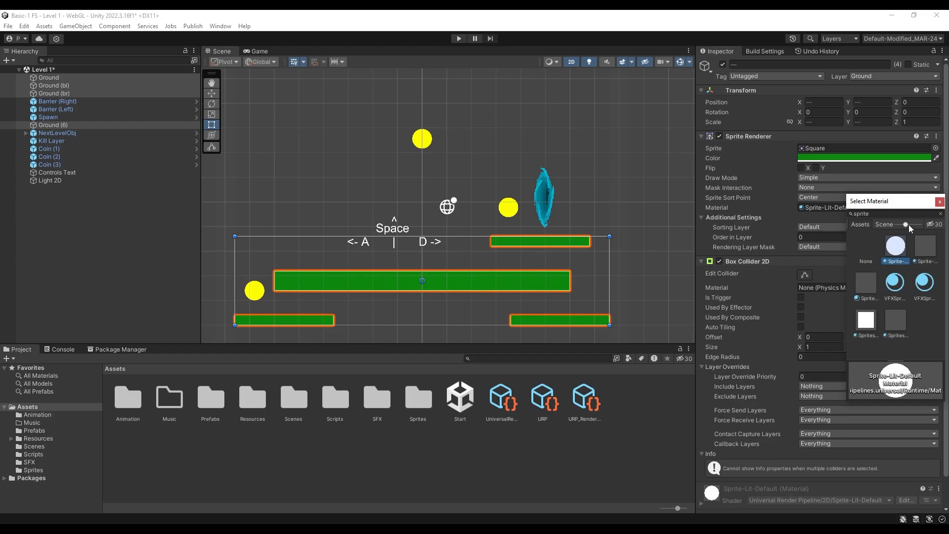
{"action": "left_click", "coordinate": [940, 202]}
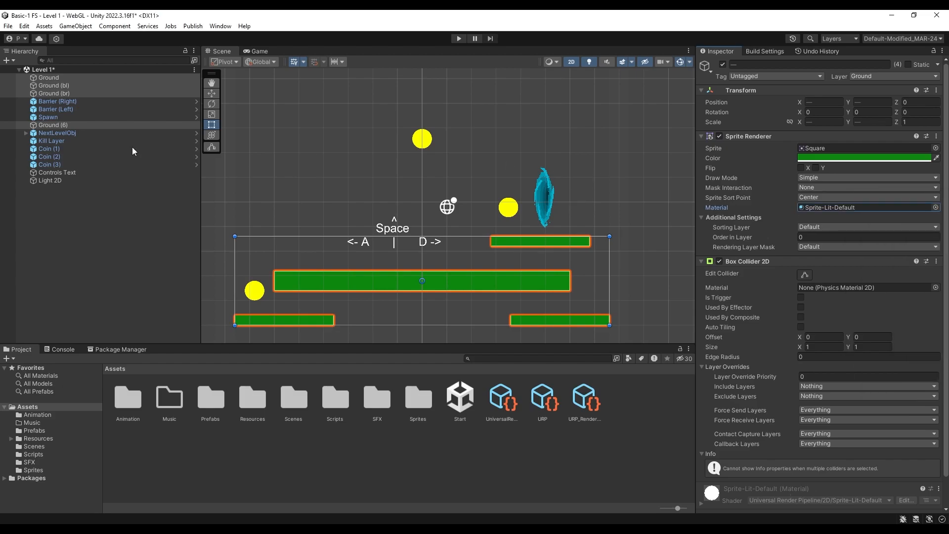
Vary the global Light 2D's intensity to test the ground sprites' reaction, and restore it to 1
{"action": "left_click", "coordinate": [68, 181]}
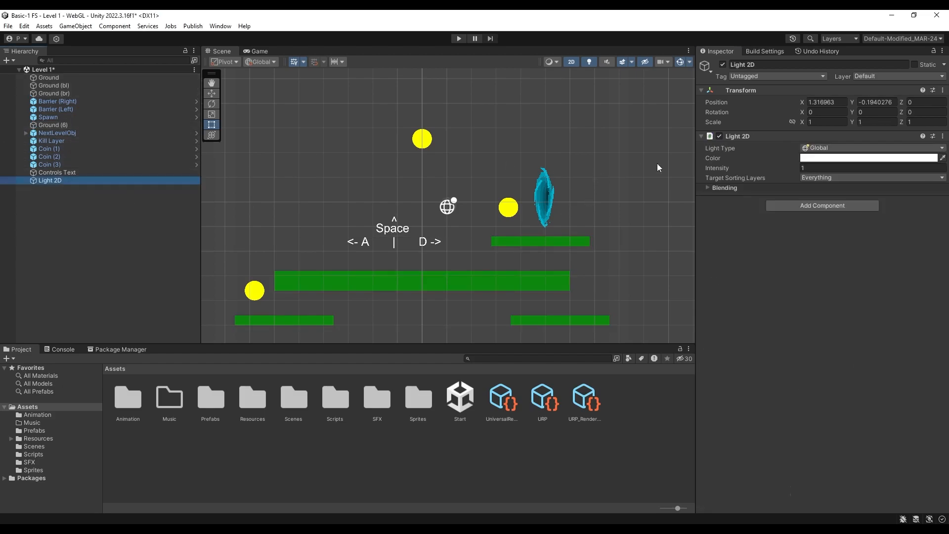
{"action": "left_click_drag", "start_coordinate": [707, 167], "coordinate": [791, 168]}
{"action": "left_click_drag", "start_coordinate": [874, 169], "coordinate": [692, 165]}
{"action": "type", "text": "1"}
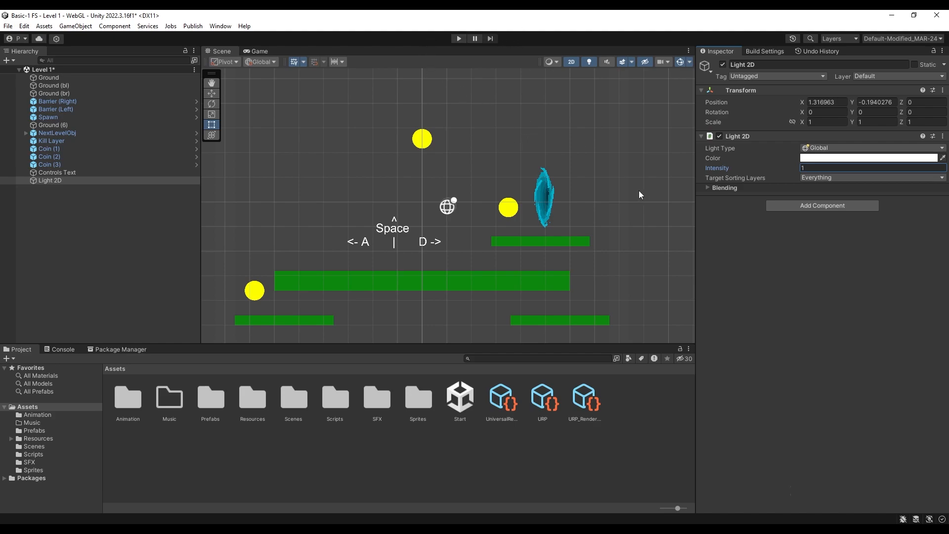
Set the Sprite Renderer material of the Barrier, Coin, Ground, Kill Layer, NextLevelObj and Player prefabs to Sprite-Lit-Default
{"action": "left_click", "coordinate": [219, 399]}
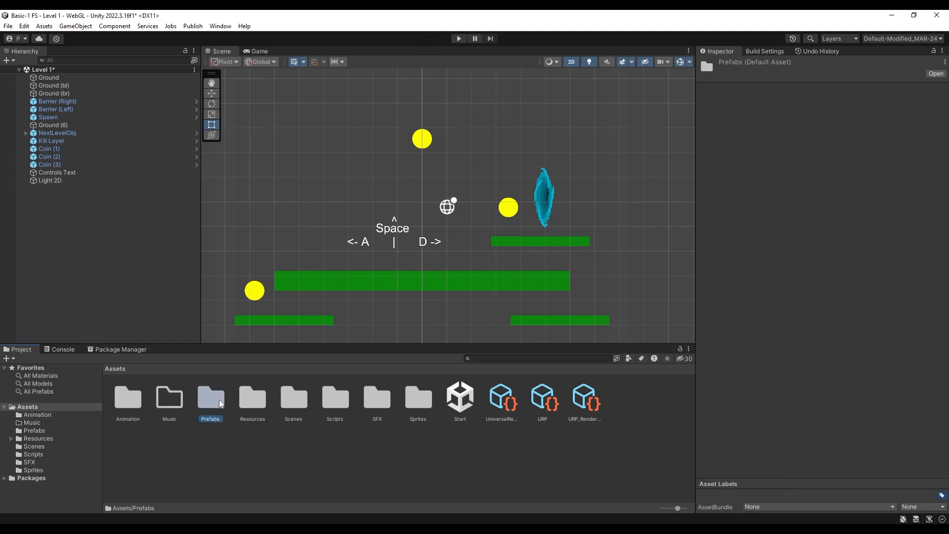
{"action": "double_click", "coordinate": [218, 399]}
{"action": "left_click", "coordinate": [222, 410]}
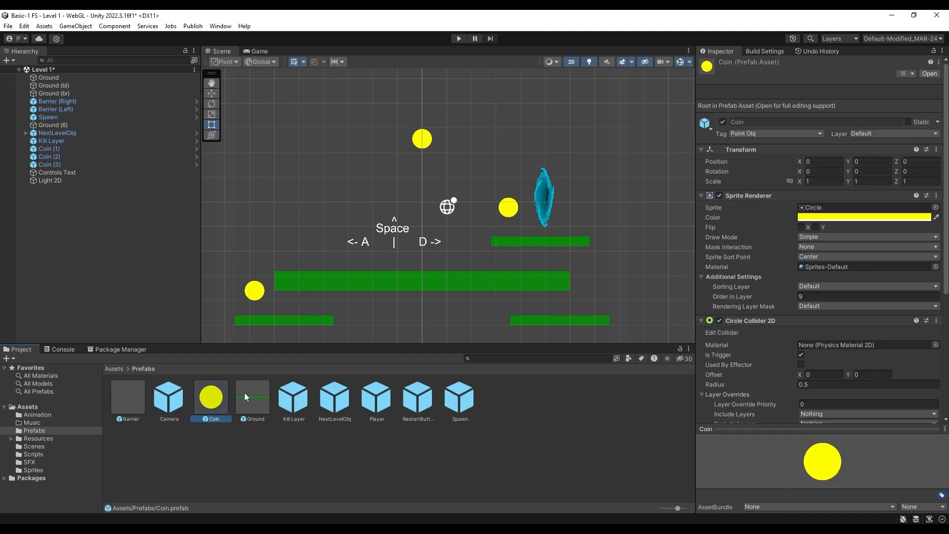
{"action": "left_click", "coordinate": [256, 398], "text": "ctrl"}
{"action": "left_click", "coordinate": [302, 402], "text": "ctrl"}
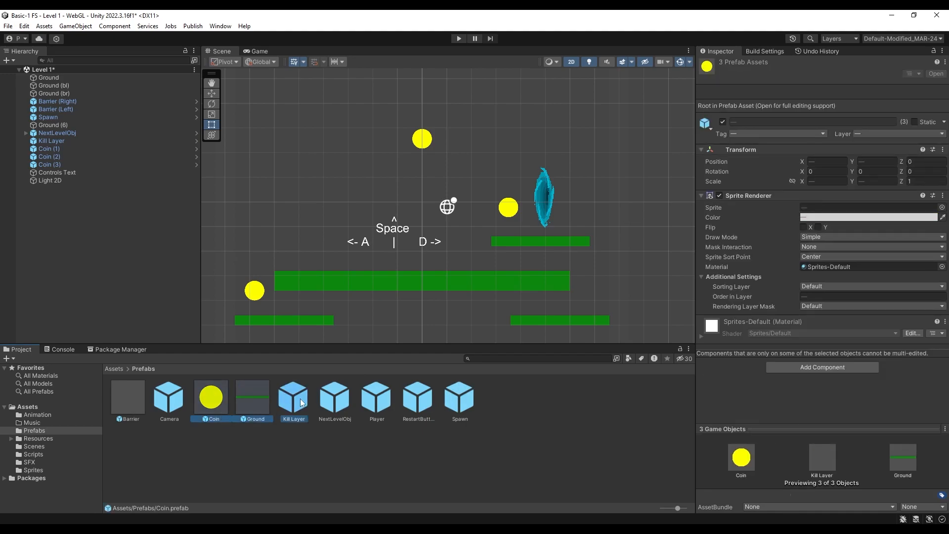
{"action": "left_click", "coordinate": [452, 403], "text": "ctrl"}
{"action": "left_click", "coordinate": [452, 403], "text": "ctrl"}
{"action": "left_click", "coordinate": [415, 403], "text": "ctrl"}
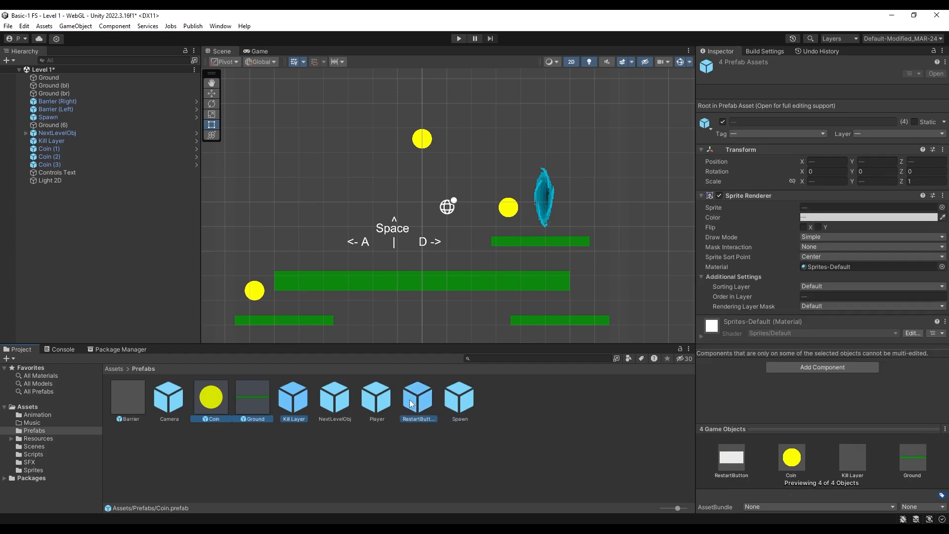
{"action": "left_click", "coordinate": [410, 403], "text": "ctrl"}
{"action": "left_click", "coordinate": [371, 405], "text": "ctrl"}
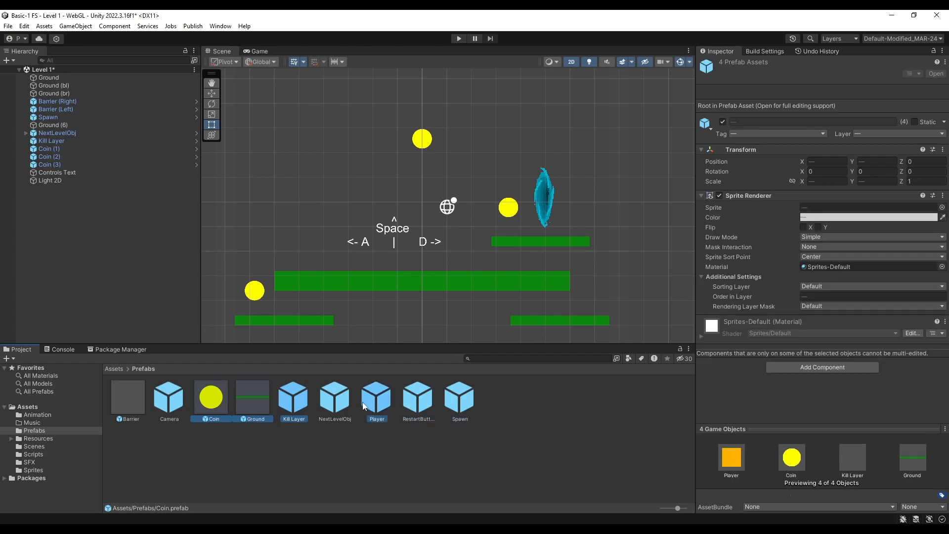
{"action": "left_click", "coordinate": [335, 401], "text": "ctrl"}
{"action": "left_click", "coordinate": [127, 398], "text": "ctrl"}
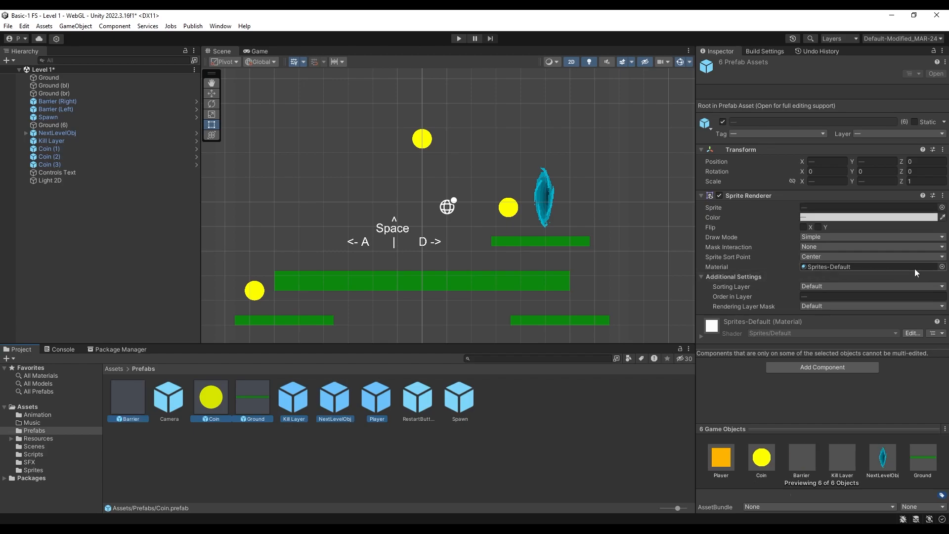
{"action": "left_click", "coordinate": [941, 267]}
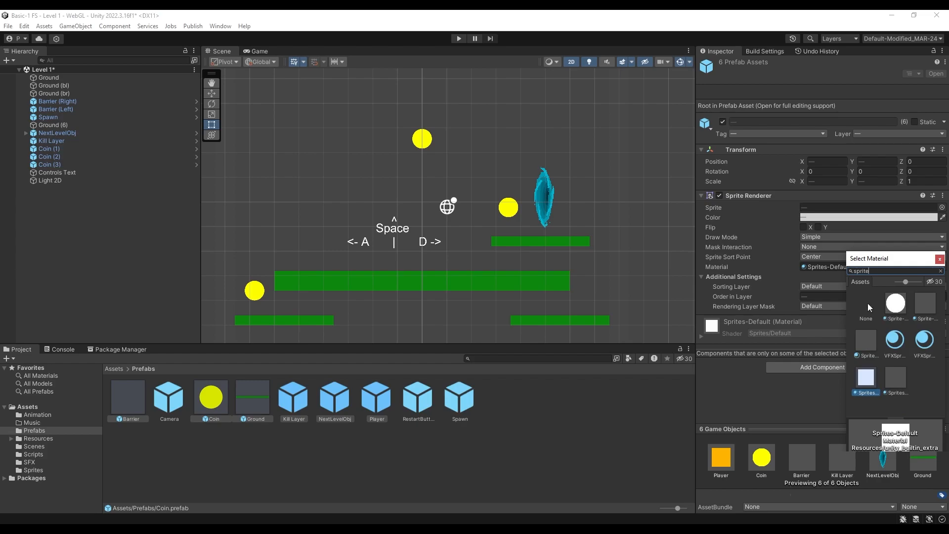
{"action": "left_click", "coordinate": [893, 307]}
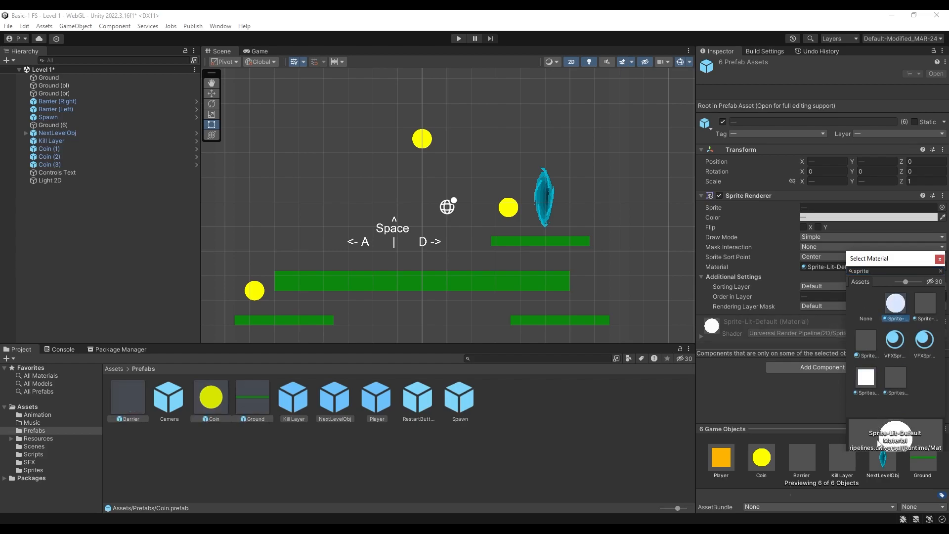
{"action": "left_click", "coordinate": [940, 260]}
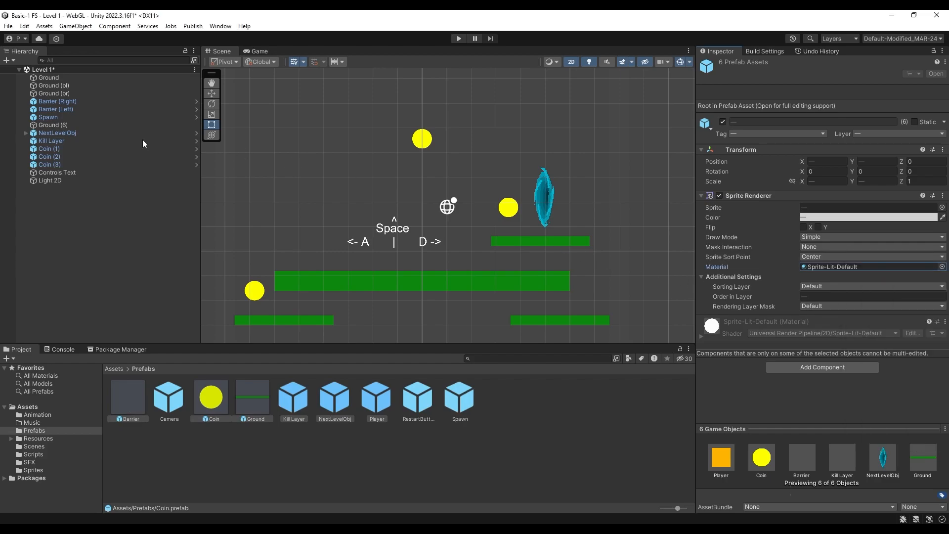
Set the intensity of the global Light 2D in Level 1 to 0.8
{"action": "left_click", "coordinate": [56, 182]}
{"action": "mouse_move", "coordinate": [713, 168]}
{"action": "left_mouse_down"}
{"action": "mouse_move", "coordinate": [766, 164]}
{"action": "mouse_move", "coordinate": [684, 163]}
{"action": "mouse_move", "coordinate": [842, 165]}
{"action": "mouse_move", "coordinate": [687, 166]}
{"action": "mouse_move", "coordinate": [695, 166]}
{"action": "left_mouse_up"}
{"action": "left_click", "coordinate": [835, 166]}
{"action": "type", "text": "-.2"}
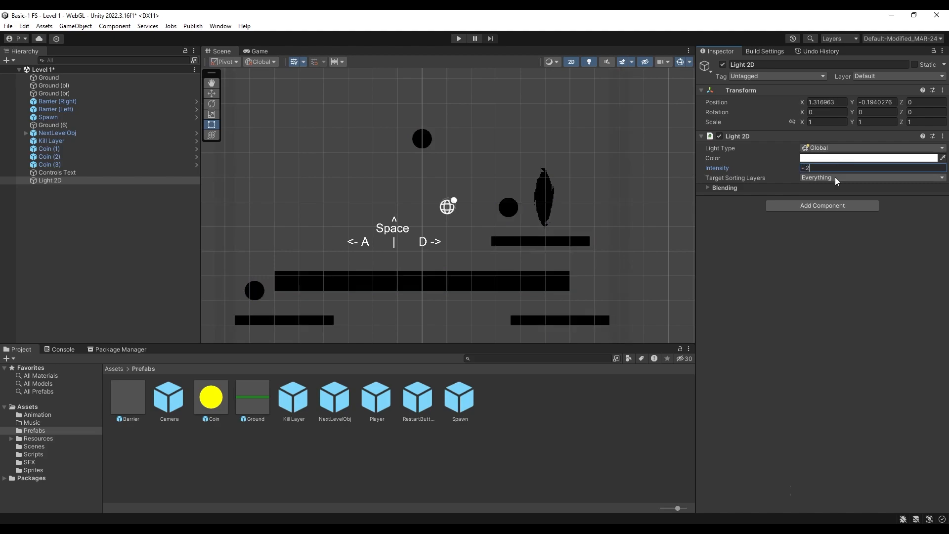
{"action": "key", "text": "BackSpace"}
{"action": "type", "text": "0.8"}
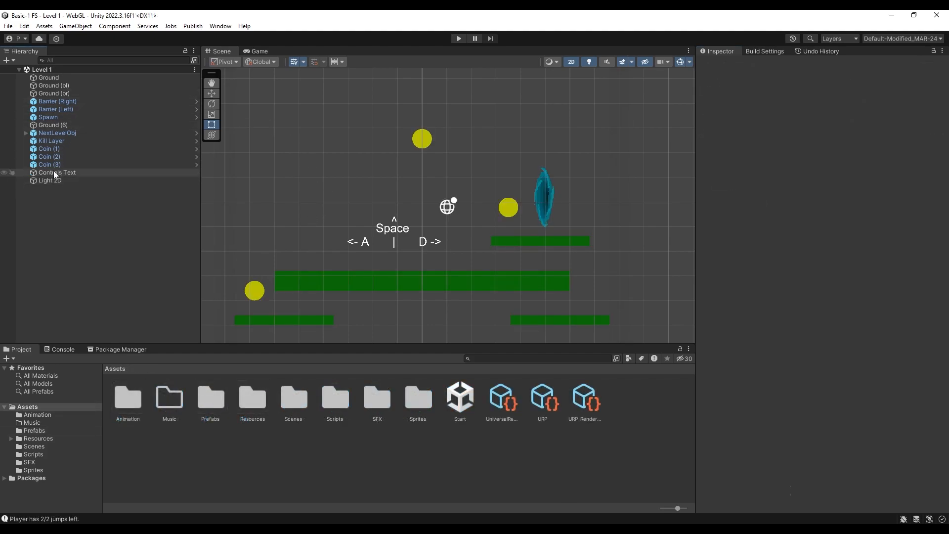
Open the Start scene and add a Spot Light 2D as a child of the Player object
{"action": "double_click", "coordinate": [460, 404]}
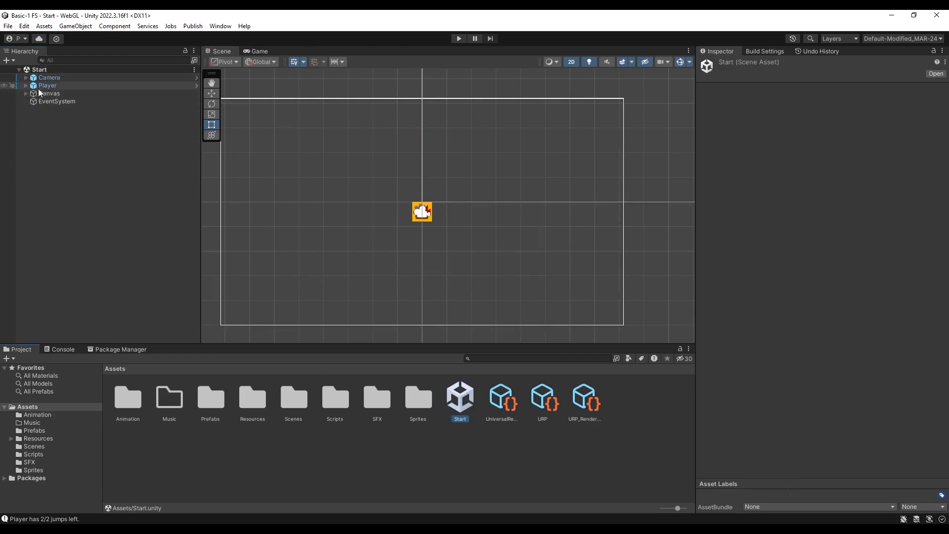
{"action": "left_click", "coordinate": [25, 85]}
{"action": "left_click", "coordinate": [59, 85]}
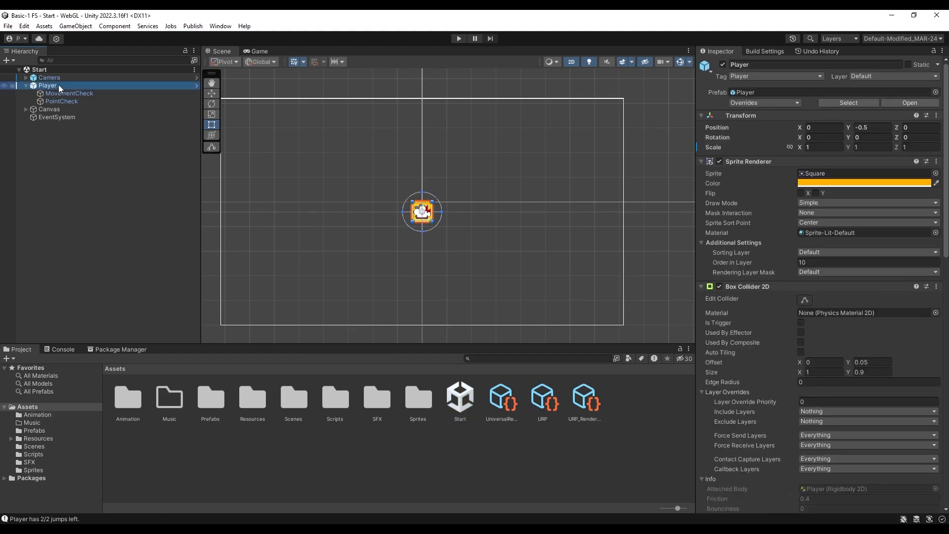
{"action": "right_click", "coordinate": [58, 84]}
{"action": "mouse_move", "coordinate": [128, 287]}
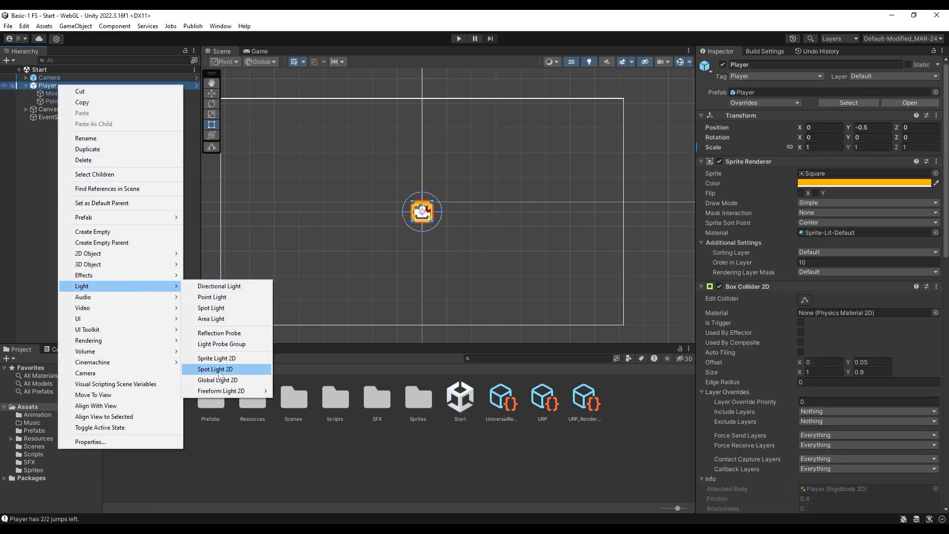
{"action": "left_click", "coordinate": [255, 372]}
{"action": "left_click", "coordinate": [103, 132]}
{"action": "left_click", "coordinate": [91, 110]}
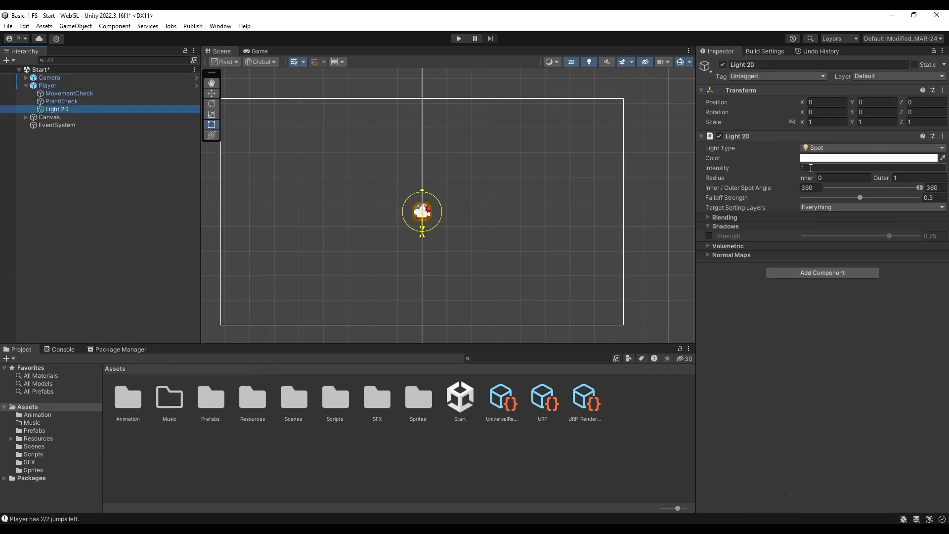
Set the player's spot light intensity to 2 and run the game, moving the player in Level 1 to check the light
{"action": "left_click_drag", "start_coordinate": [733, 170], "coordinate": [766, 172]}
{"action": "type", "text": "2"}
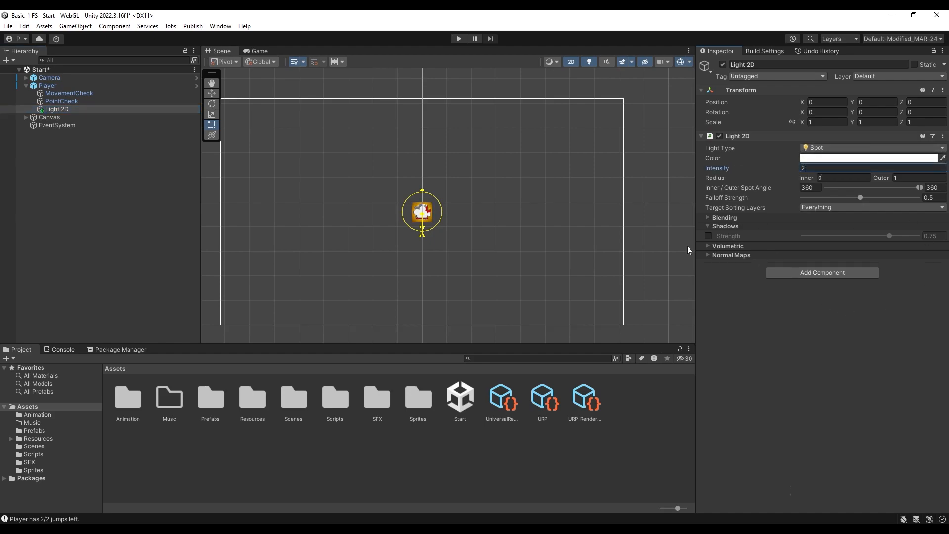
{"action": "left_click", "coordinate": [458, 38]}
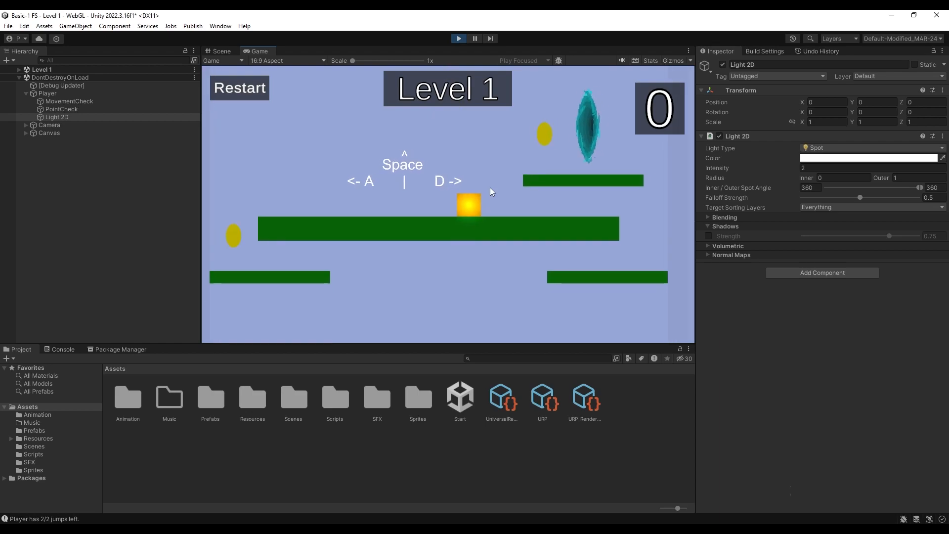
{"action": "key", "text": "d"}
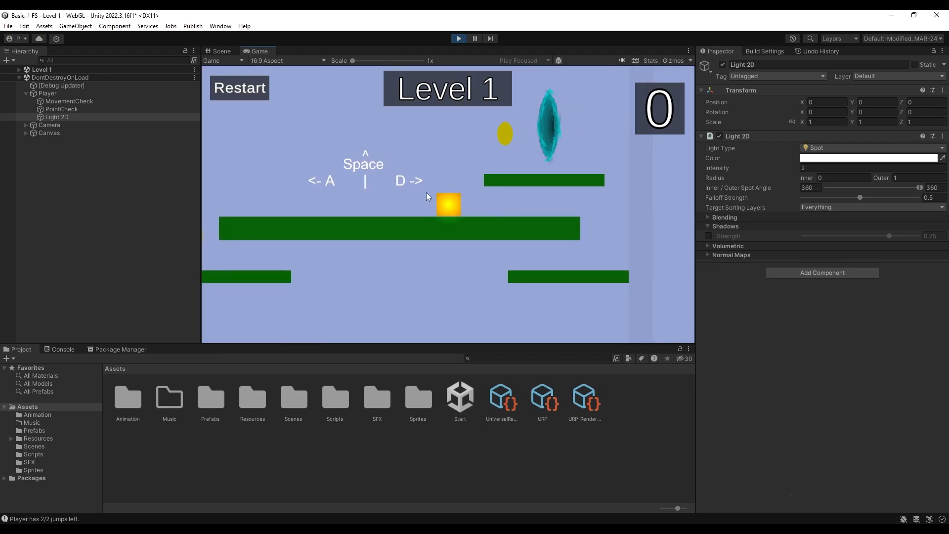
{"action": "key", "text": "a"}
{"action": "key", "text": "d"}
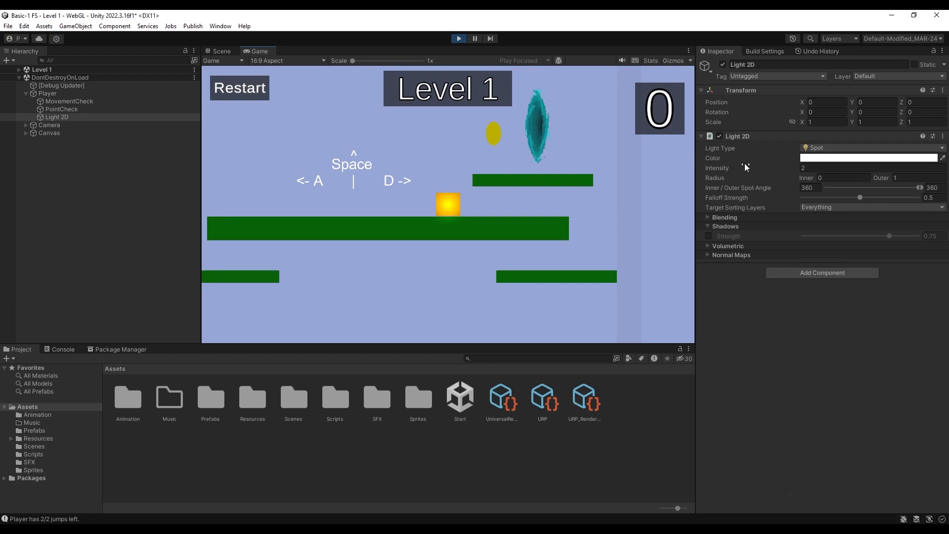
Tune the player's spot light while the game runs to intensity 5, outer radius 4 and falloff strength 0.75
{"action": "left_click_drag", "start_coordinate": [881, 178], "coordinate": [908, 178]}
{"action": "mouse_move", "coordinate": [860, 197]}
{"action": "left_mouse_down"}
{"action": "mouse_move", "coordinate": [904, 202]}
{"action": "mouse_move", "coordinate": [810, 197]}
{"action": "mouse_move", "coordinate": [844, 197]}
{"action": "left_mouse_up"}
{"action": "left_click_drag", "start_coordinate": [714, 169], "coordinate": [745, 174]}
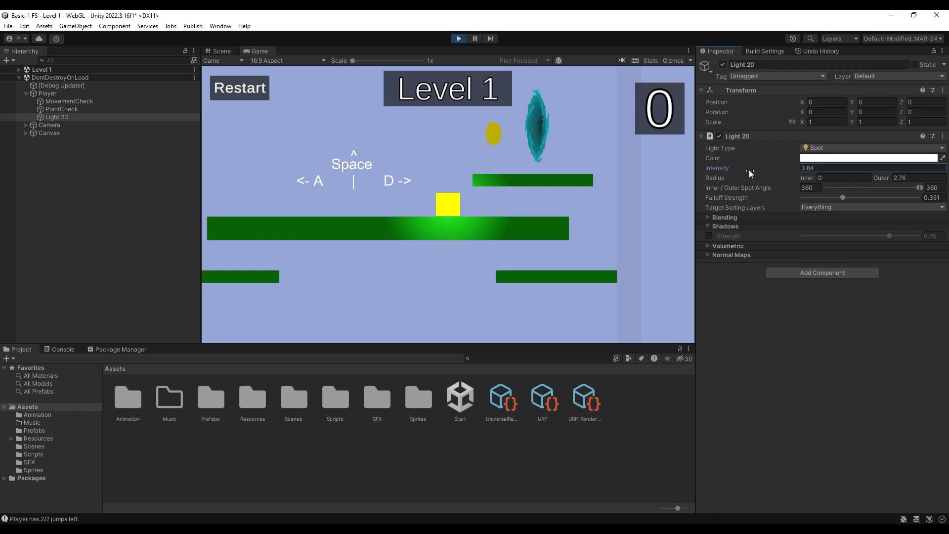
{"action": "left_click", "coordinate": [816, 168]}
{"action": "type", "text": "5"}
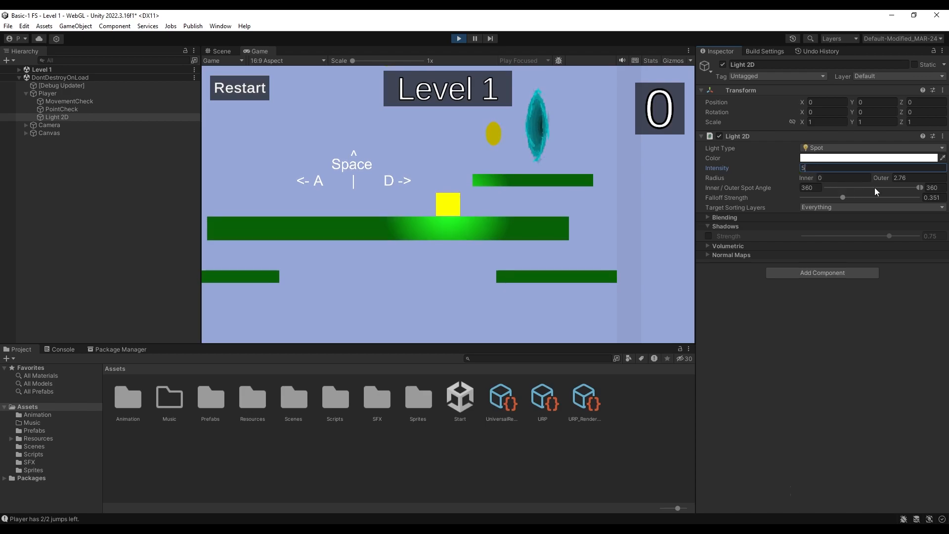
{"action": "left_click_drag", "start_coordinate": [881, 178], "coordinate": [888, 178]}
{"action": "left_click", "coordinate": [909, 177]}
{"action": "type", "text": "4"}
{"action": "left_click_drag", "start_coordinate": [842, 198], "coordinate": [893, 197]}
{"action": "left_click", "coordinate": [933, 198]}
{"action": "type", "text": "0.75"}
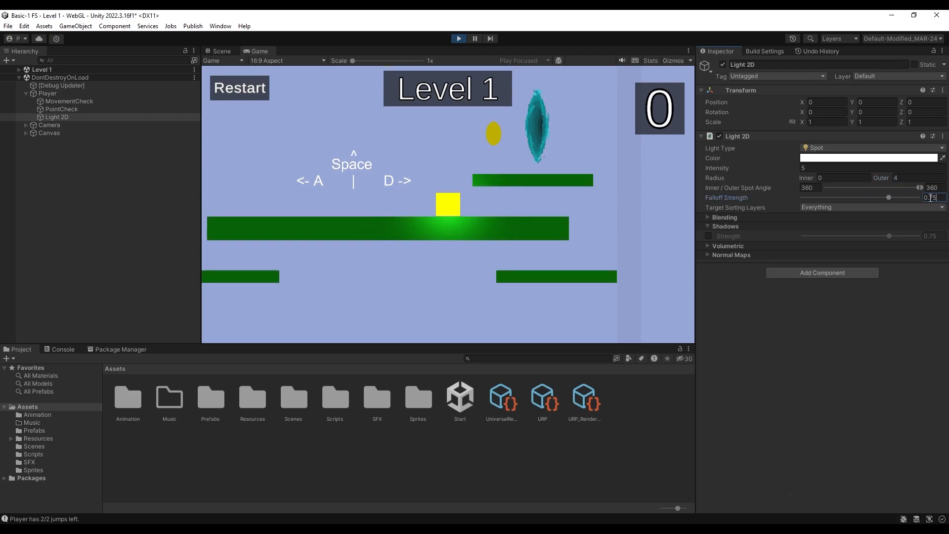
Move and jump the player through Level 1, collecting coins, to check how the spot light illuminates the platforms
{"action": "left_click", "coordinate": [474, 216]}
{"action": "key", "text": "a"}
{"action": "key", "text": "d"}
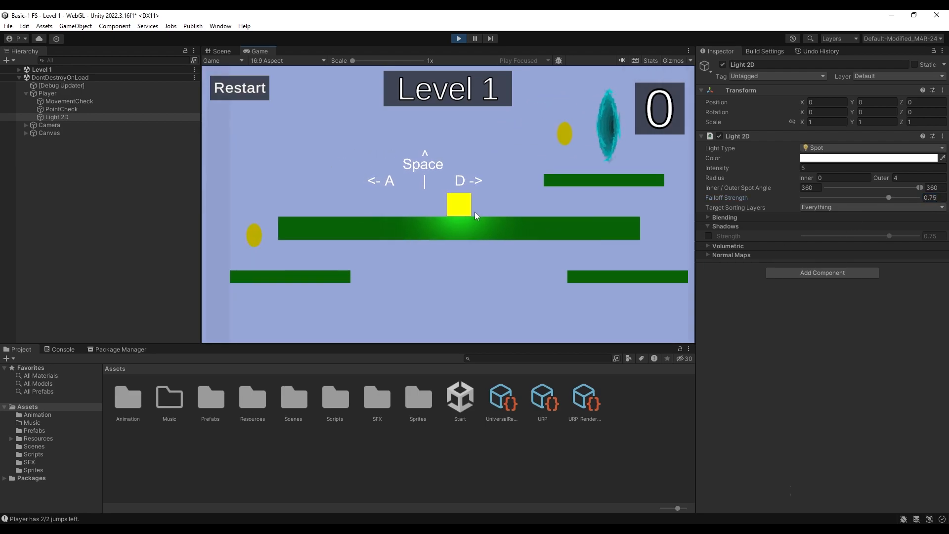
{"action": "key", "text": "space"}
{"action": "key", "text": "a"}
{"action": "key", "text": "d"}
{"action": "key", "text": "space"}
{"action": "key", "text": "a"}
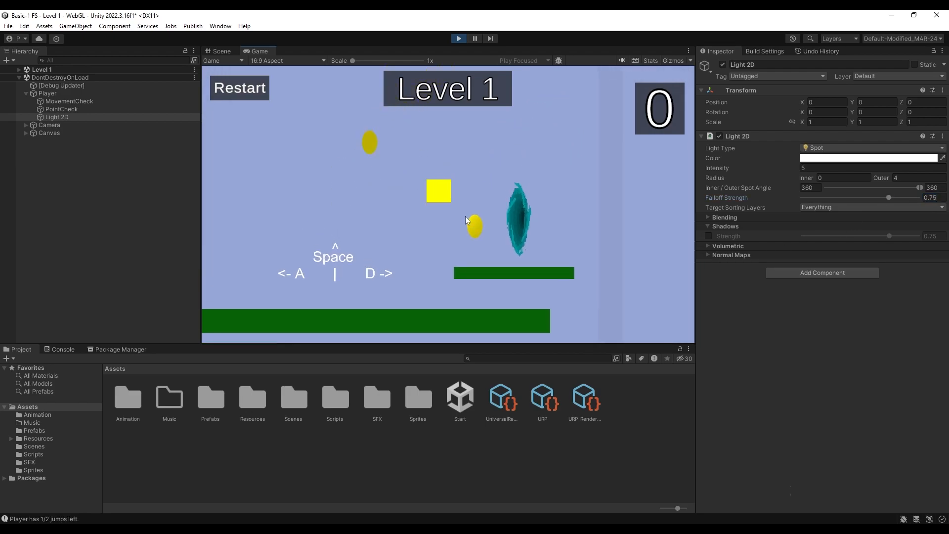
{"action": "key", "text": "d"}
{"action": "key", "text": "space"}
{"action": "key", "text": "a"}
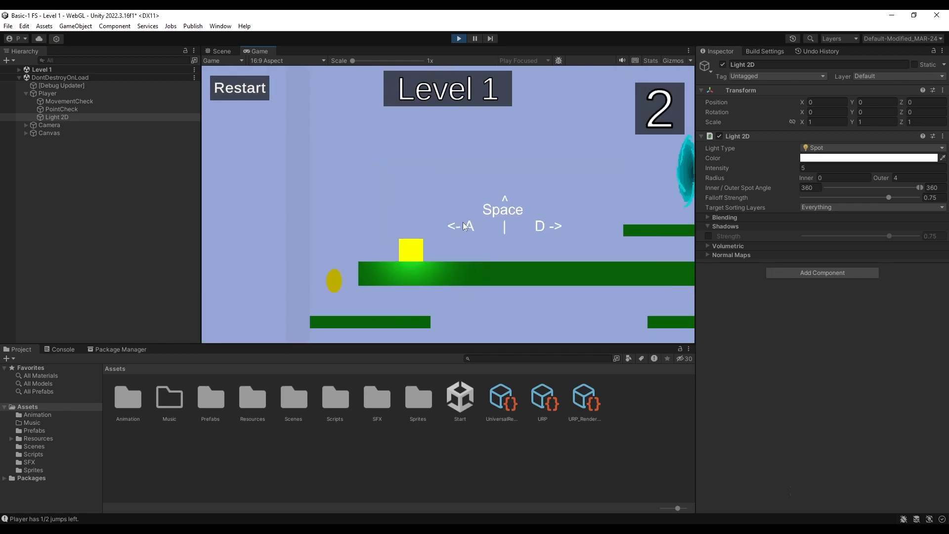
{"action": "key", "text": "a"}
{"action": "key", "text": "space"}
{"action": "key", "text": "d"}
{"action": "key", "text": "a"}
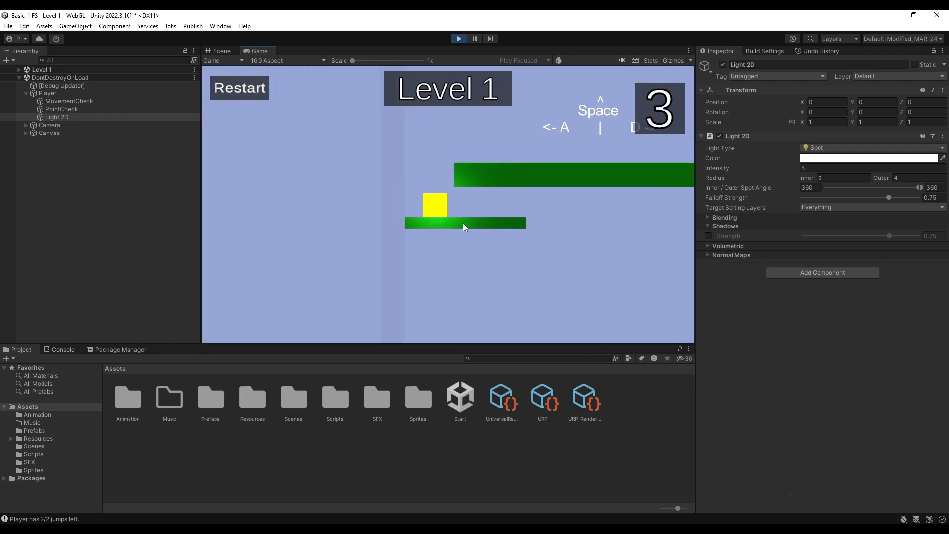
{"action": "key", "text": "space"}
{"action": "key", "text": "d"}
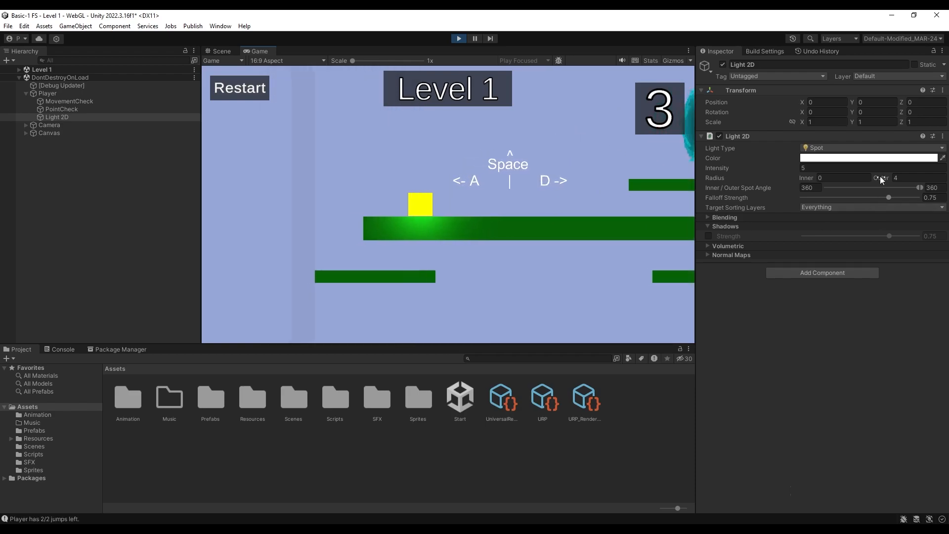
Increase the player spot light's outer radius to 5 and check its reach by moving the player along the platforms
{"action": "left_click_drag", "start_coordinate": [880, 176], "coordinate": [893, 178]}
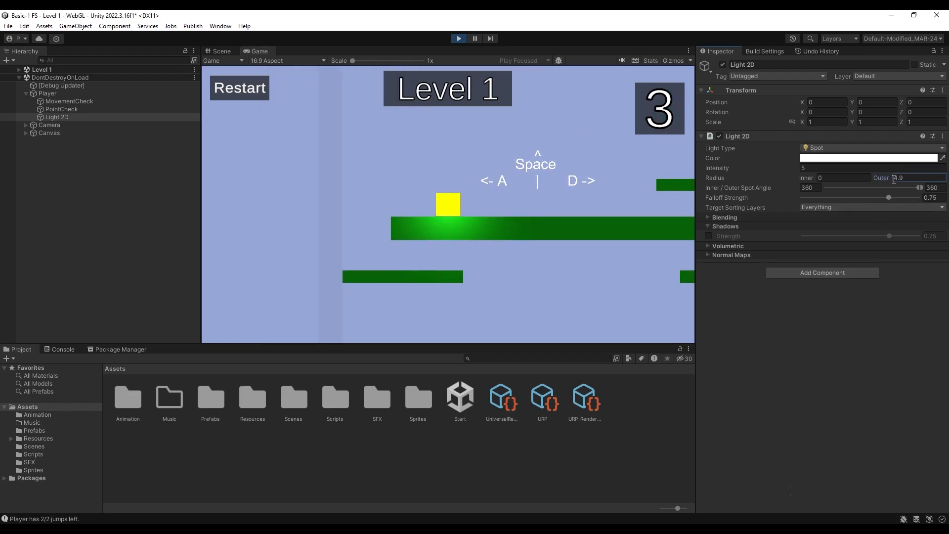
{"action": "left_click", "coordinate": [628, 206]}
{"action": "key", "text": "a"}
{"action": "key", "text": "a"}
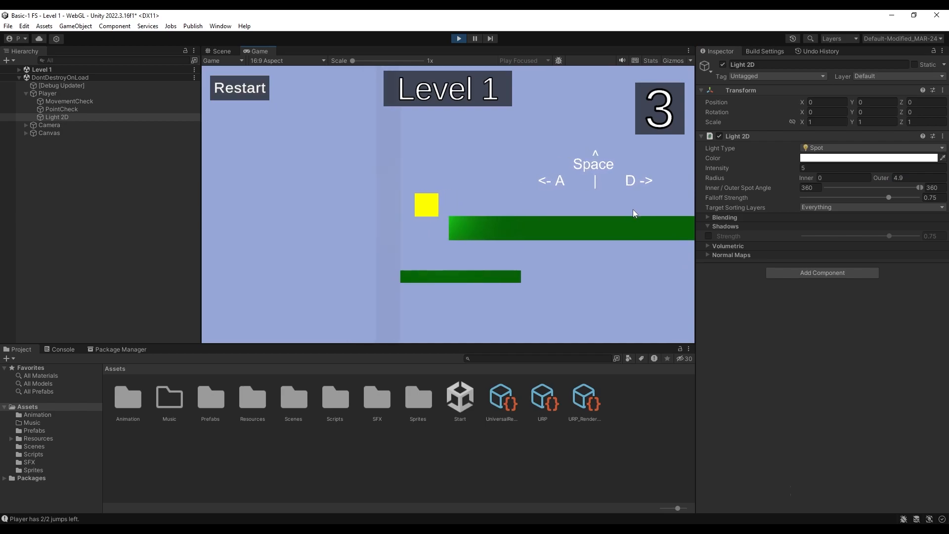
{"action": "key", "text": "space"}
{"action": "key", "text": "d"}
{"action": "left_click", "coordinate": [913, 180]}
{"action": "type", "text": "5"}
{"action": "left_click", "coordinate": [533, 189]}
{"action": "key", "text": "d"}
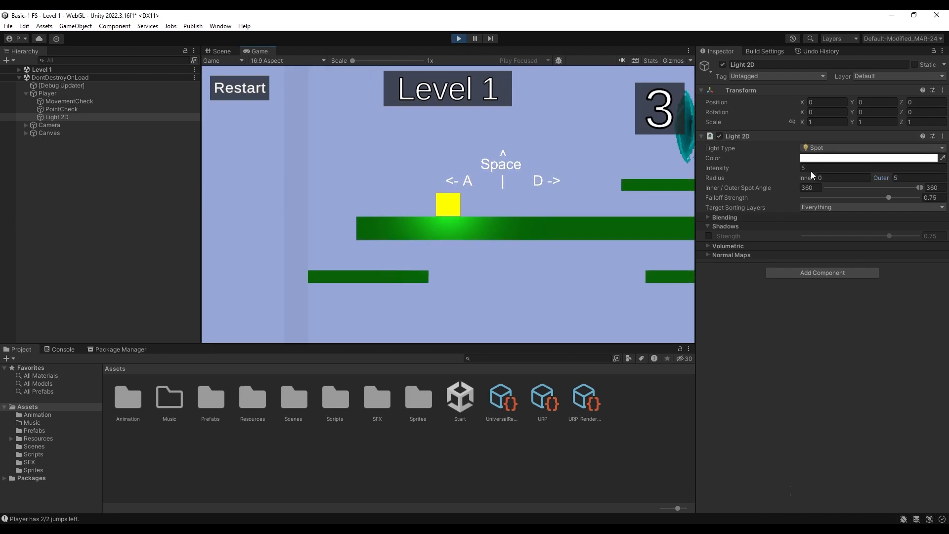
Copy the tuned Light 2D component, stop the game, paste its values onto the player's Light 2D and save the Start scene
{"action": "right_click", "coordinate": [754, 135]}
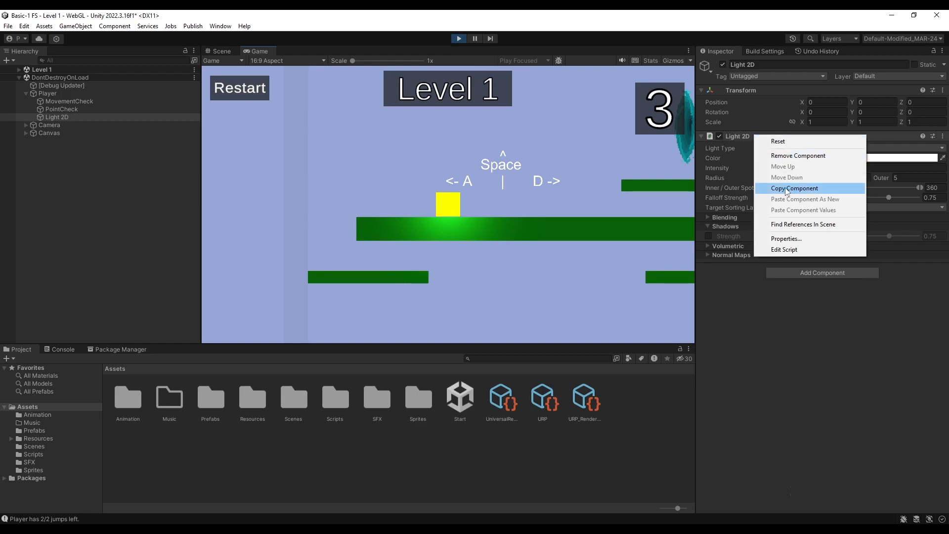
{"action": "left_click", "coordinate": [831, 188]}
{"action": "left_click", "coordinate": [460, 39]}
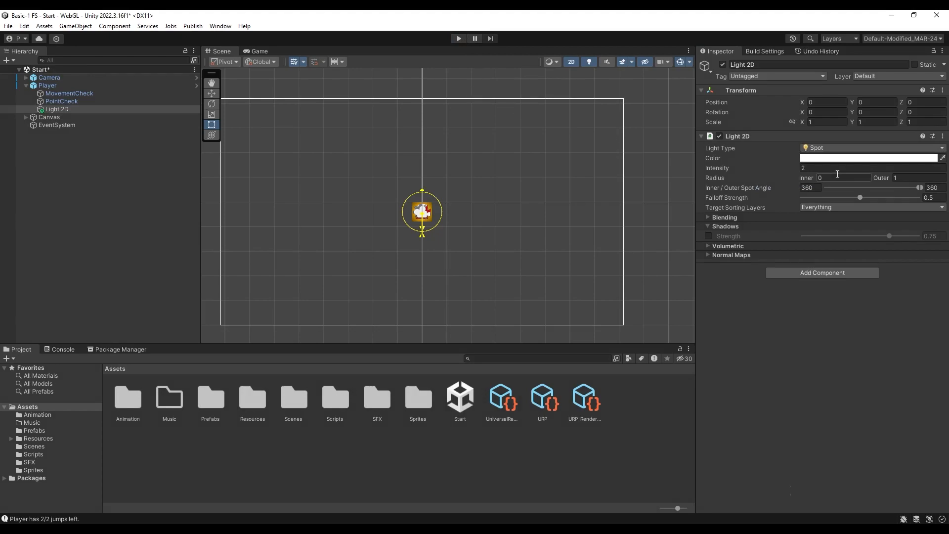
{"action": "right_click", "coordinate": [760, 139]}
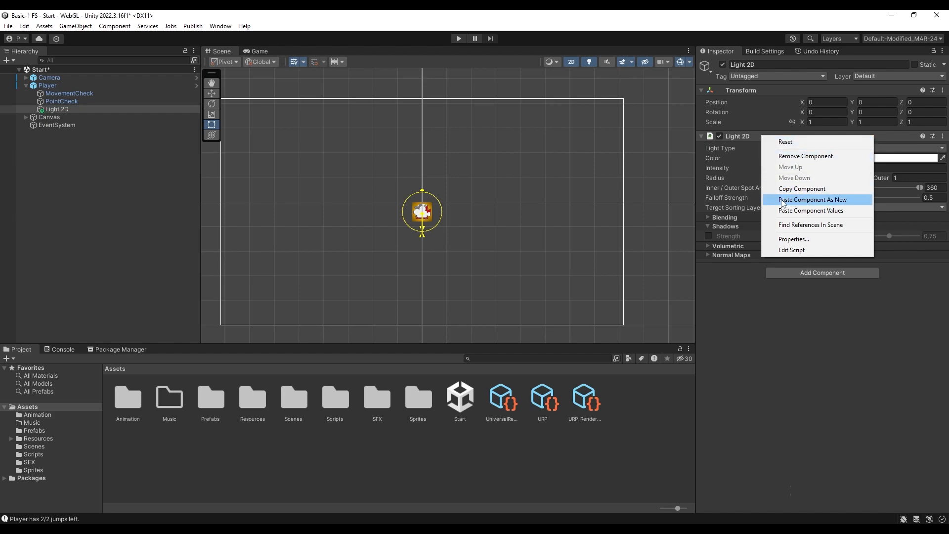
{"action": "left_click", "coordinate": [845, 209]}
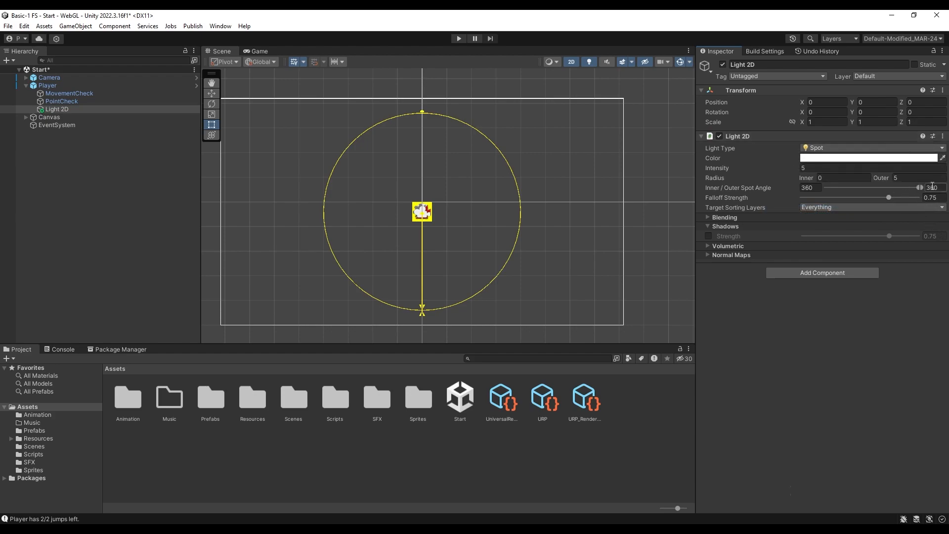
{"action": "key", "text": "ctrl+s"}
Open the Level 1 scene from the Scenes folder
{"action": "left_click", "coordinate": [708, 227]}
{"action": "left_click", "coordinate": [708, 227]}
{"action": "double_click", "coordinate": [294, 398]}
{"action": "double_click", "coordinate": [127, 396]}
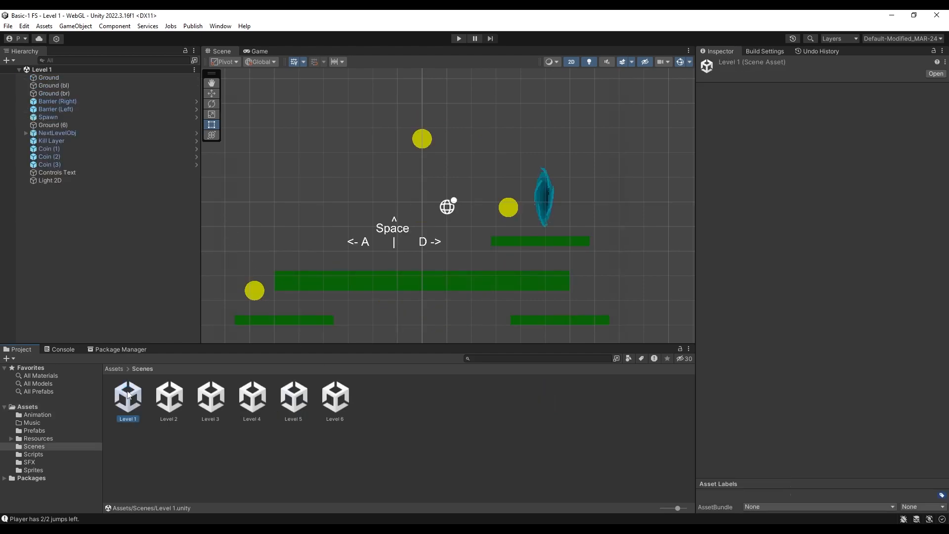
Add a Shadow Caster 2D component to all four green platforms, the three coins and the portal together
{"action": "left_click", "coordinate": [350, 279]}
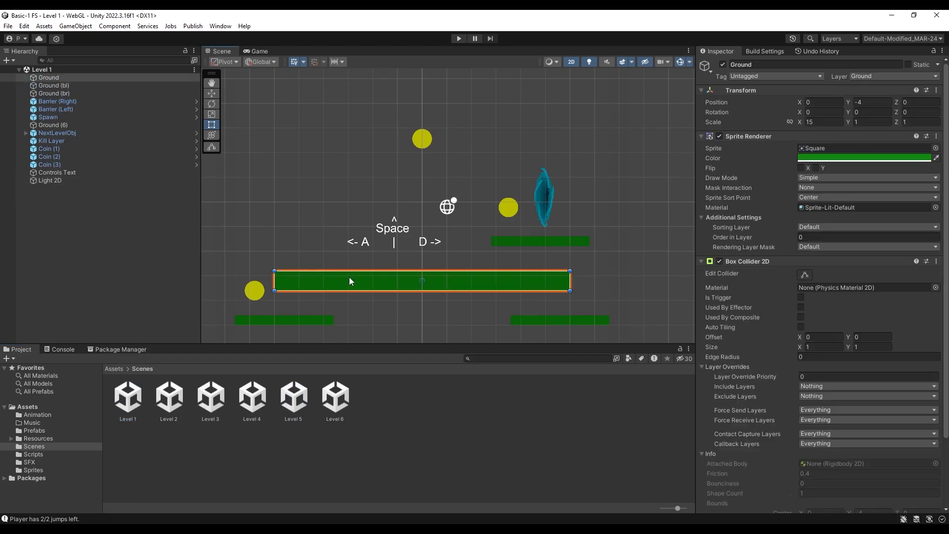
{"action": "left_click", "coordinate": [307, 319], "text": "shift"}
{"action": "left_click", "coordinate": [249, 292], "text": "shift"}
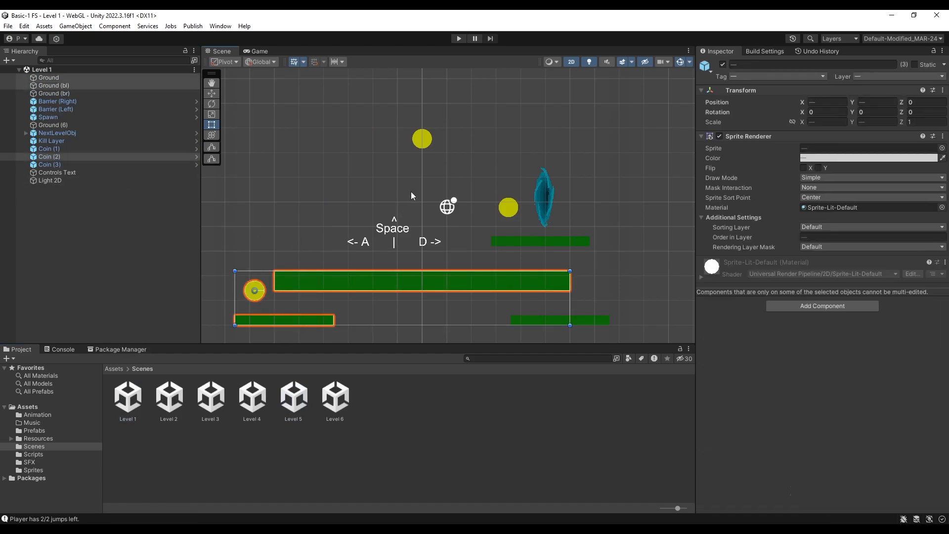
{"action": "left_click", "coordinate": [423, 139], "text": "shift"}
{"action": "left_click", "coordinate": [512, 210], "text": "shift"}
{"action": "left_click", "coordinate": [545, 198], "text": "shift"}
{"action": "left_click", "coordinate": [545, 242], "text": "shift"}
{"action": "left_click", "coordinate": [545, 320], "text": "shift"}
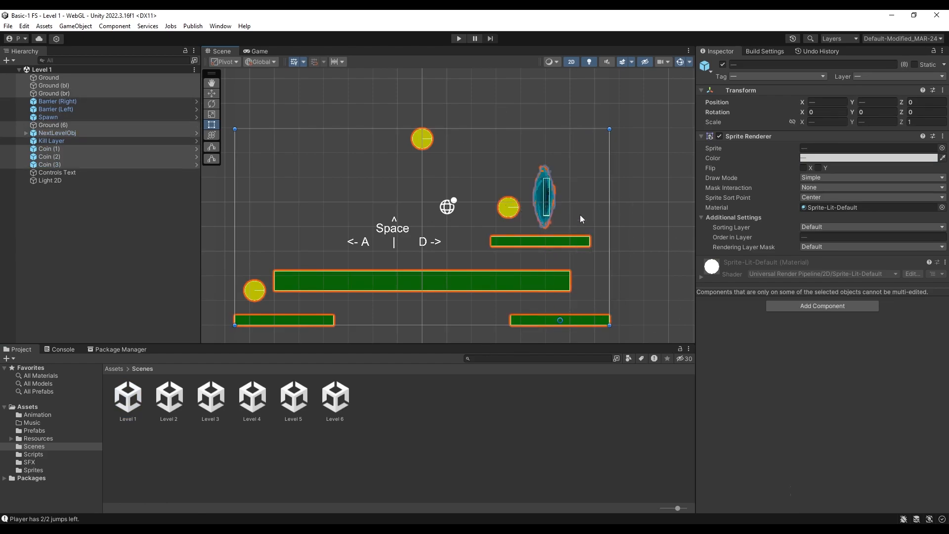
{"action": "left_click", "coordinate": [814, 306]}
{"action": "type", "text": "shadow"}
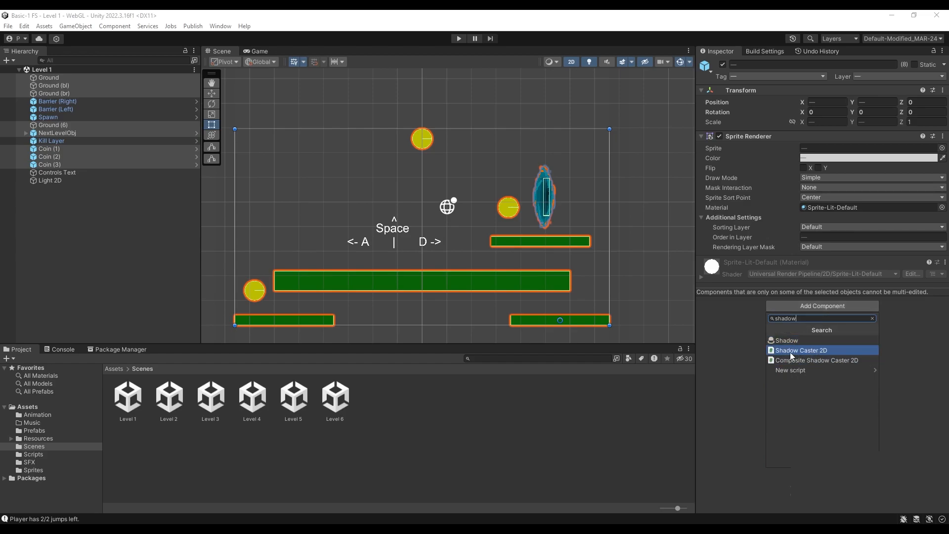
{"action": "left_click", "coordinate": [850, 351]}
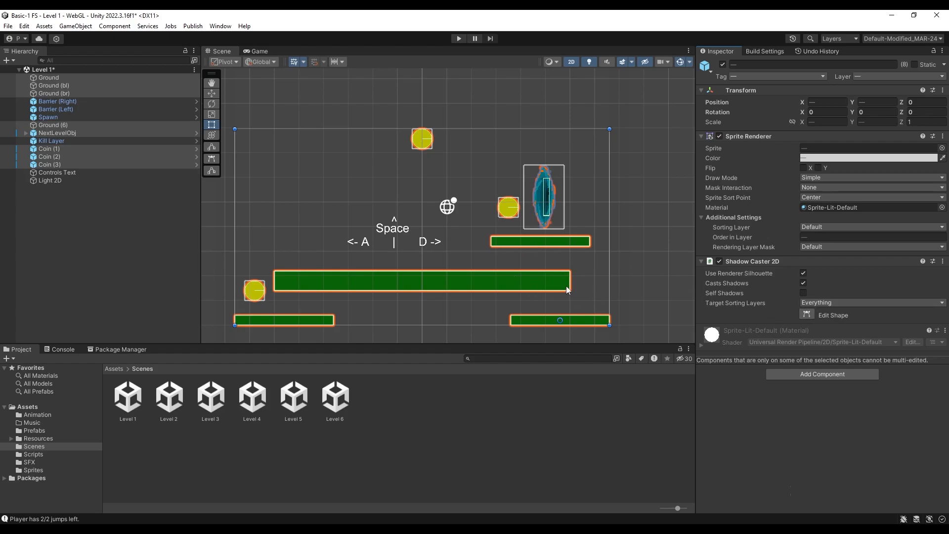
Reshape the NextLevelObj portal's Shadow Caster 2D outline so its points closely follow the portal sprite's edge
{"action": "left_click", "coordinate": [549, 196]}
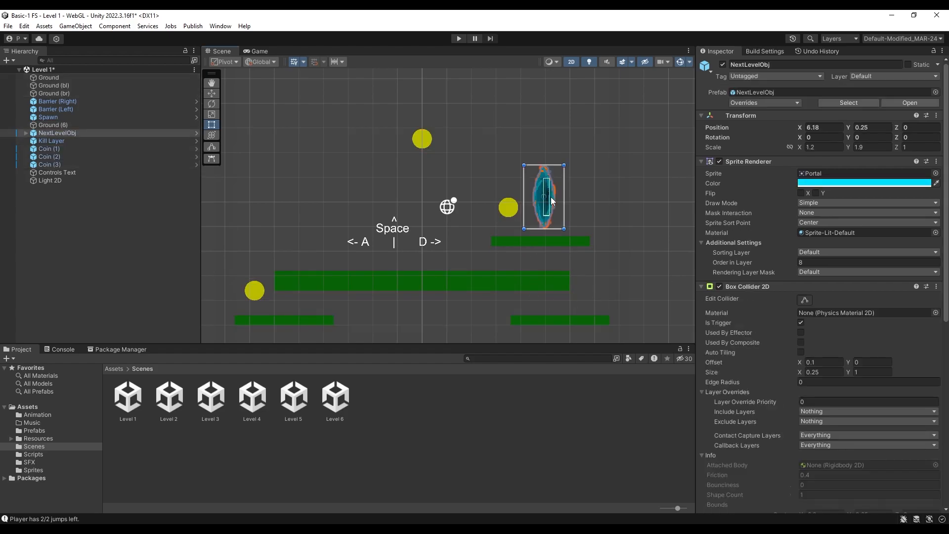
{"action": "scroll", "coordinate": [811, 340], "scroll_direction": "down", "scroll_amount": 10}
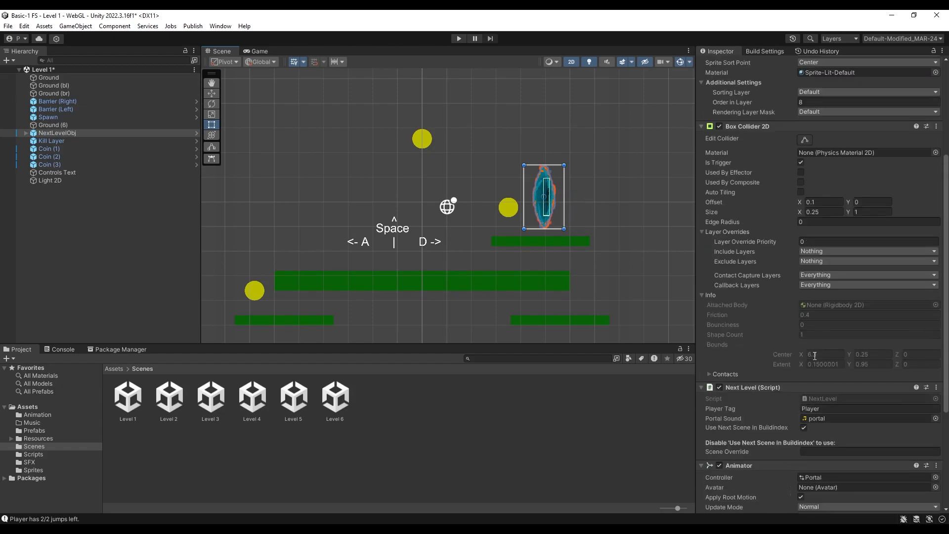
{"action": "left_click", "coordinate": [805, 447]}
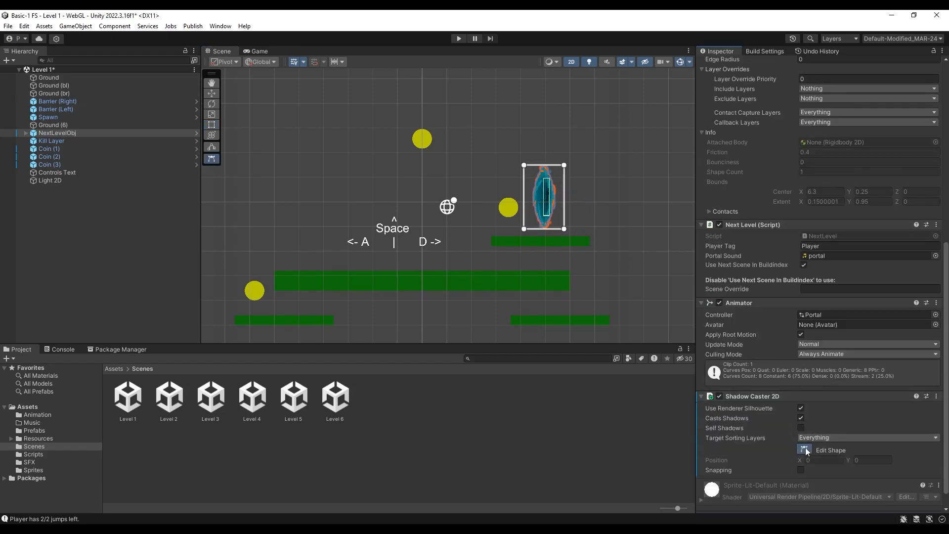
{"action": "scroll", "coordinate": [521, 217], "scroll_direction": "up", "scroll_amount": 5}
{"action": "scroll", "coordinate": [568, 261], "scroll_direction": "up", "scroll_amount": 4}
{"action": "mouse_move", "coordinate": [590, 255]}
{"action": "left_mouse_down"}
{"action": "mouse_move", "coordinate": [539, 252]}
{"action": "mouse_move", "coordinate": [553, 231]}
{"action": "left_mouse_up"}
{"action": "left_click_drag", "start_coordinate": [567, 176], "coordinate": [564, 156]}
{"action": "left_click_drag", "start_coordinate": [565, 125], "coordinate": [537, 93]}
{"action": "left_click_drag", "start_coordinate": [548, 92], "coordinate": [517, 138]}
{"action": "left_click_drag", "start_coordinate": [591, 89], "coordinate": [514, 160]}
{"action": "left_click_drag", "start_coordinate": [484, 88], "coordinate": [512, 185]}
{"action": "left_click_drag", "start_coordinate": [484, 256], "coordinate": [518, 209]}
{"action": "left_click_drag", "start_coordinate": [525, 223], "coordinate": [530, 242]}
{"action": "left_click_drag", "start_coordinate": [554, 233], "coordinate": [549, 243]}
{"action": "left_click_drag", "start_coordinate": [552, 234], "coordinate": [548, 236]}
{"action": "left_click", "coordinate": [551, 229]}
{"action": "left_click", "coordinate": [554, 221]}
{"action": "left_click", "coordinate": [556, 213]}
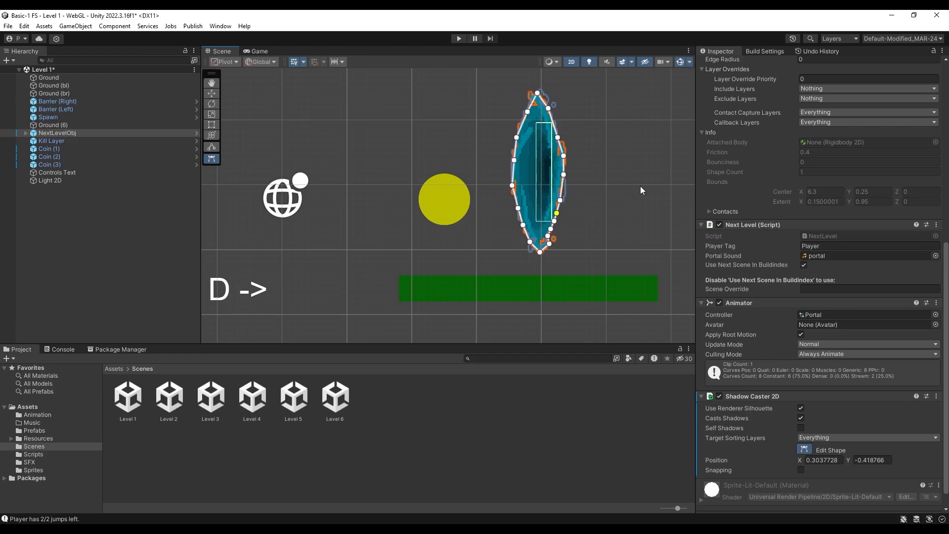
{"action": "left_click", "coordinate": [644, 199]}
{"action": "scroll", "coordinate": [539, 163], "scroll_direction": "down", "scroll_amount": 4}
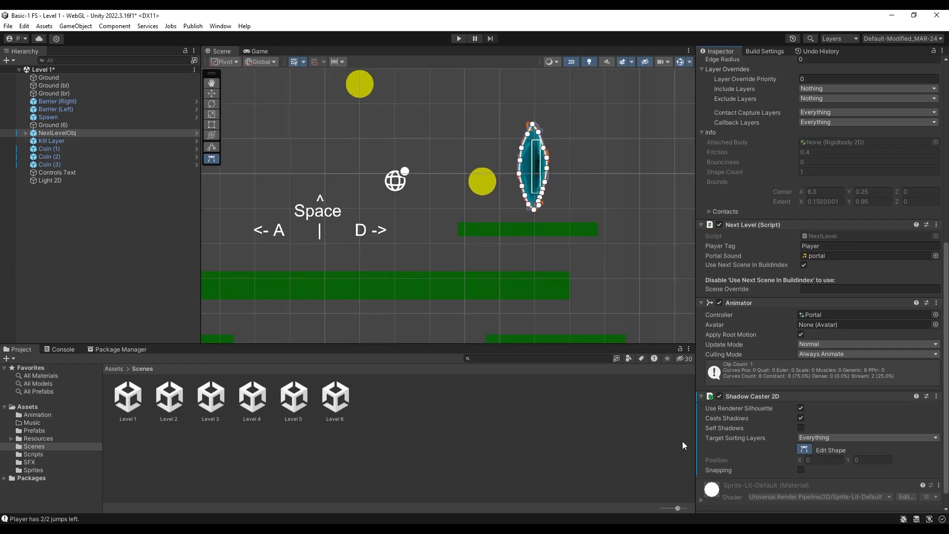
{"action": "left_click", "coordinate": [804, 449]}
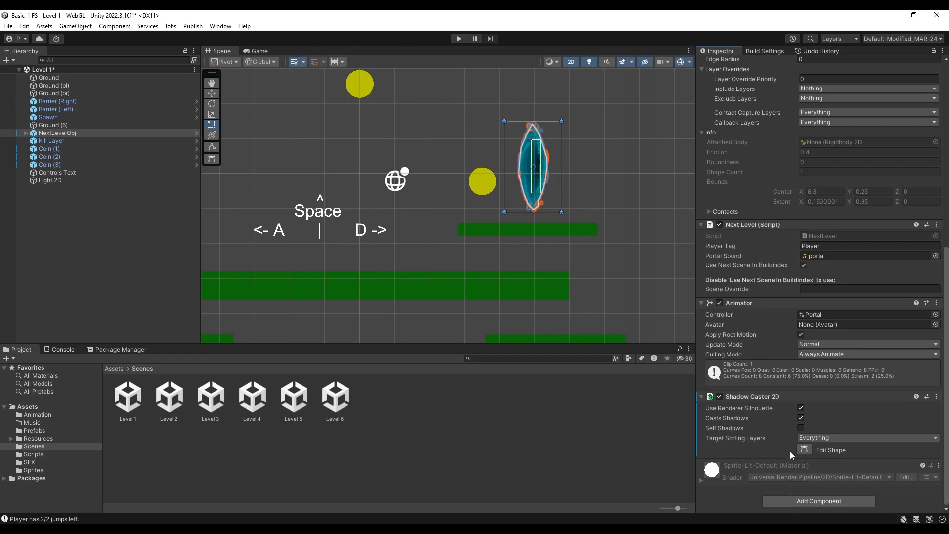
{"action": "left_click", "coordinate": [799, 449]}
{"action": "left_click", "coordinate": [800, 448]}
Edit the Shadow Caster 2D shape with all three coins selected, rounding the outline around the coin beside the portal
{"action": "scroll", "coordinate": [435, 160], "scroll_direction": "down", "scroll_amount": 5}
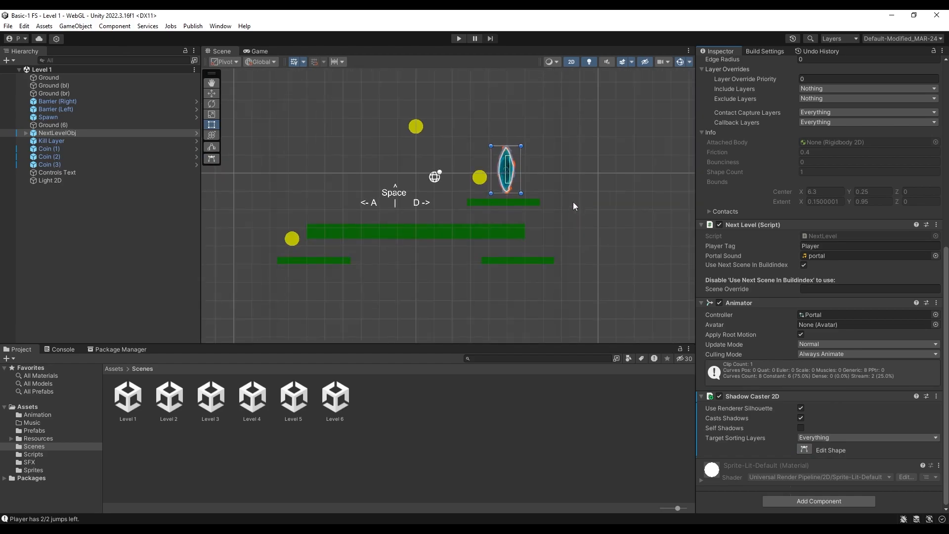
{"action": "left_click", "coordinate": [479, 178]}
{"action": "left_click", "coordinate": [416, 127], "text": "shift"}
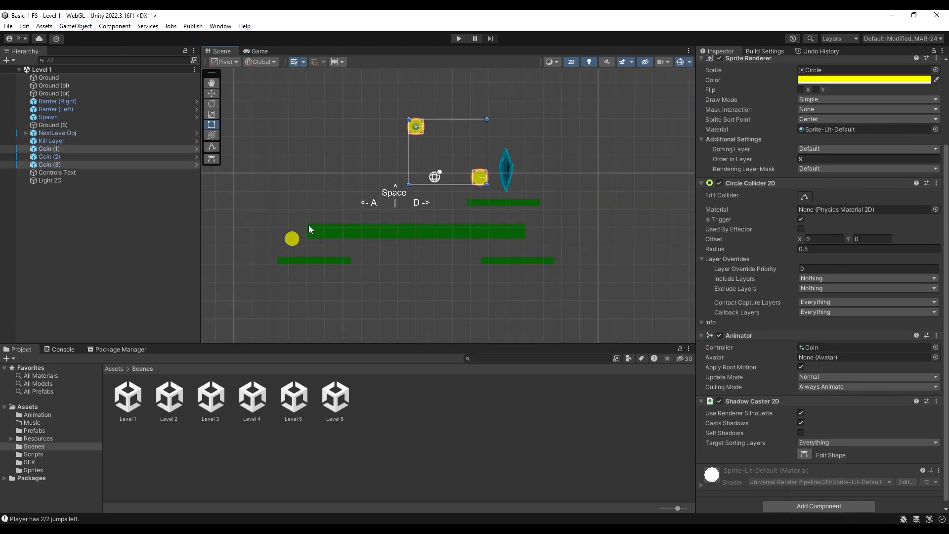
{"action": "left_click", "coordinate": [292, 240], "text": "shift"}
{"action": "left_click", "coordinate": [804, 452]}
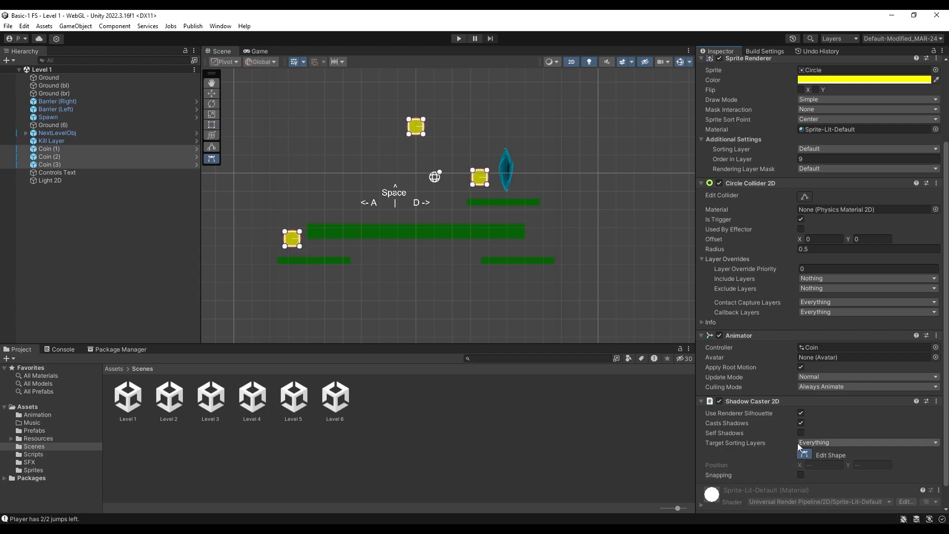
{"action": "scroll", "coordinate": [428, 97], "scroll_direction": "up", "scroll_amount": 8}
{"action": "left_click_drag", "start_coordinate": [484, 205], "coordinate": [483, 219]}
{"action": "left_click", "coordinate": [513, 226]}
{"action": "left_click_drag", "start_coordinate": [497, 222], "coordinate": [529, 215]}
{"action": "left_click_drag", "start_coordinate": [531, 205], "coordinate": [535, 197]}
{"action": "left_click_drag", "start_coordinate": [534, 184], "coordinate": [534, 186]}
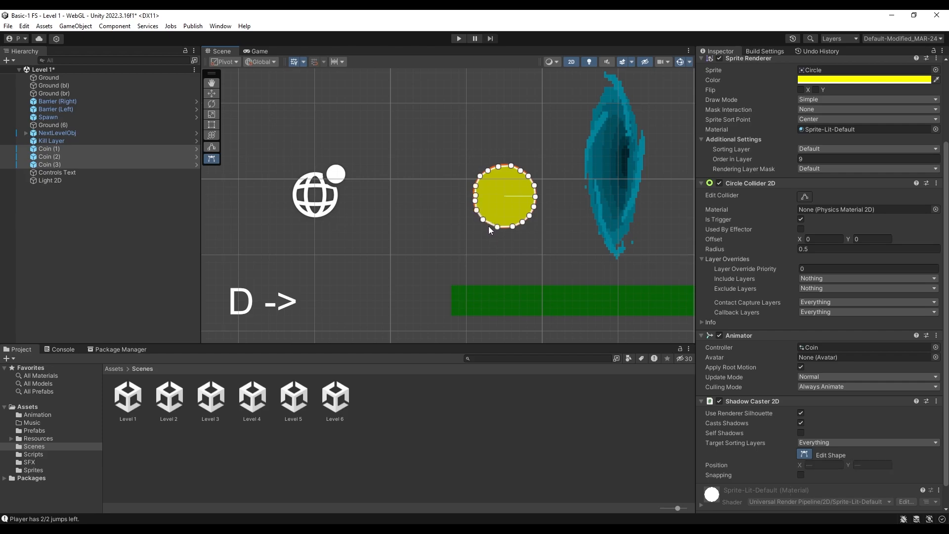
{"action": "scroll", "coordinate": [524, 231], "scroll_direction": "down", "scroll_amount": 8}
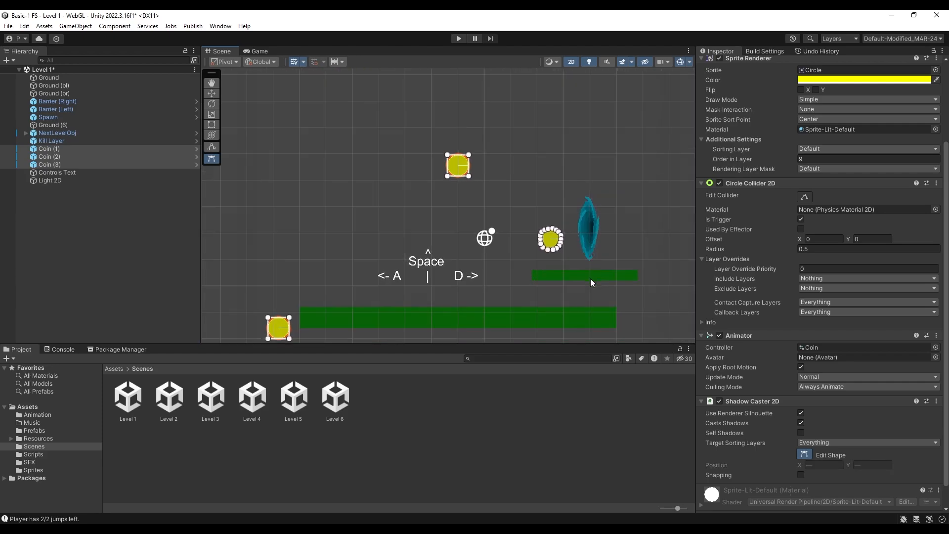
Copy Coin (3)'s Shadow Caster 2D component, paste its values onto Coin (1) and Coin (2), and check their outlines
{"action": "left_click", "coordinate": [90, 165]}
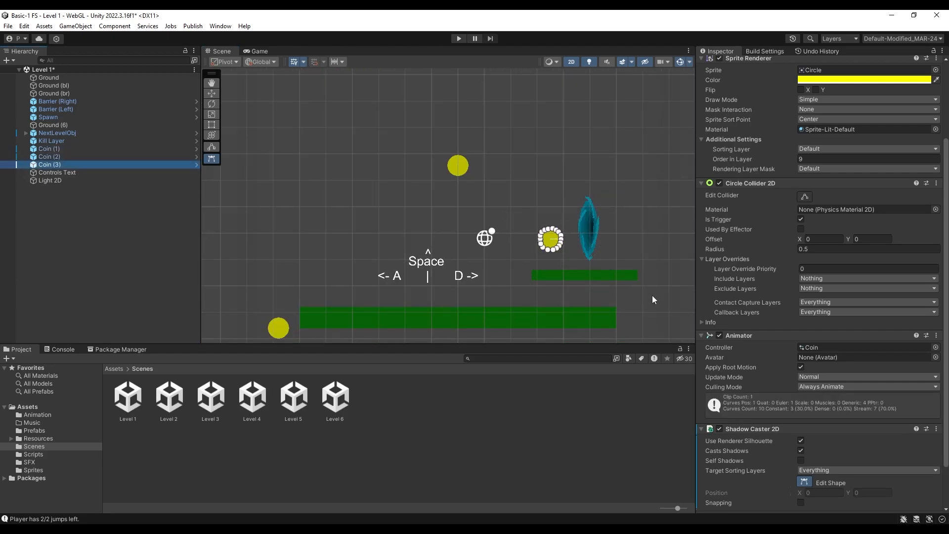
{"action": "right_click", "coordinate": [787, 429]}
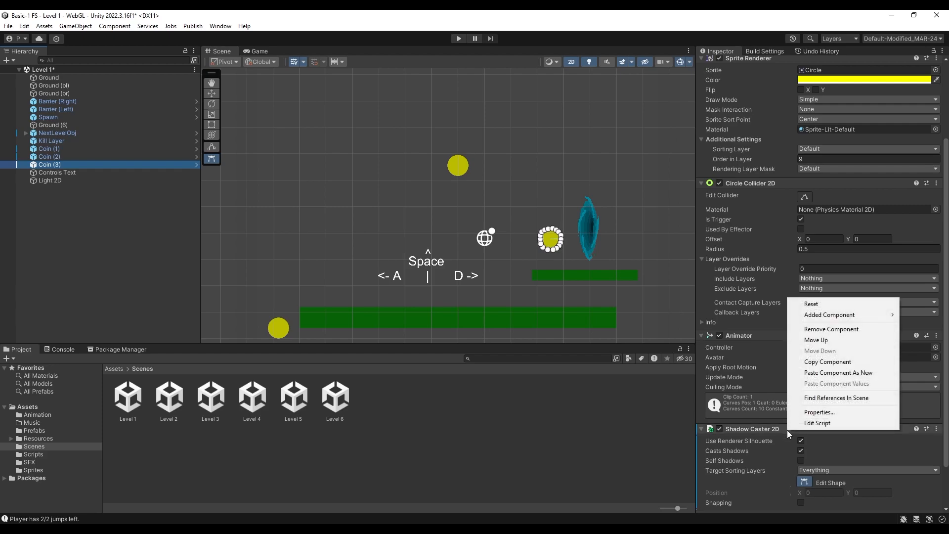
{"action": "left_click", "coordinate": [838, 363]}
{"action": "left_click", "coordinate": [93, 156]}
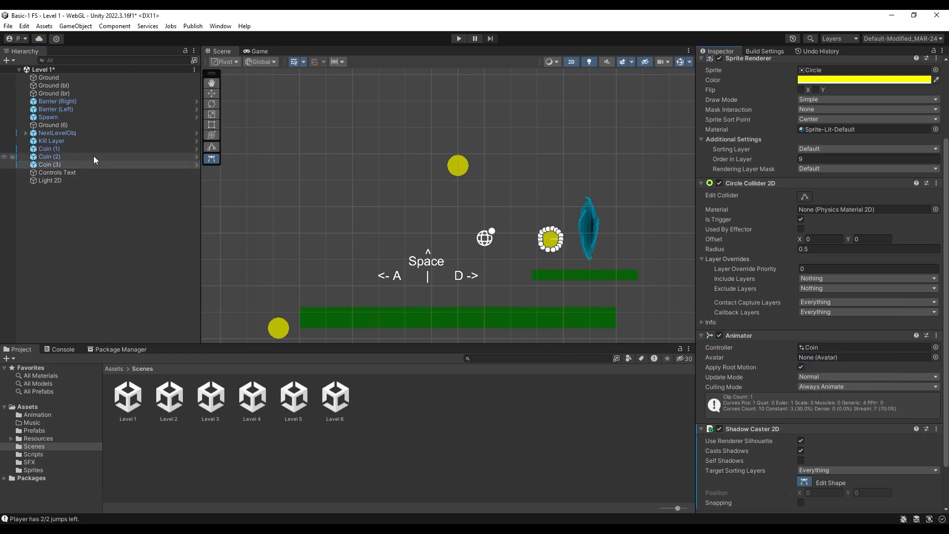
{"action": "left_click", "coordinate": [72, 147], "text": "ctrl"}
{"action": "right_click", "coordinate": [768, 403]}
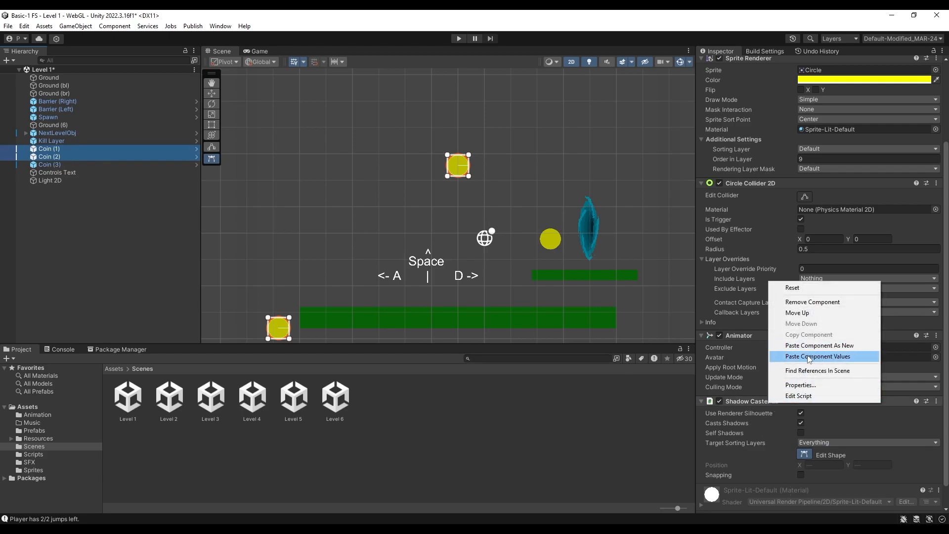
{"action": "left_click", "coordinate": [852, 357]}
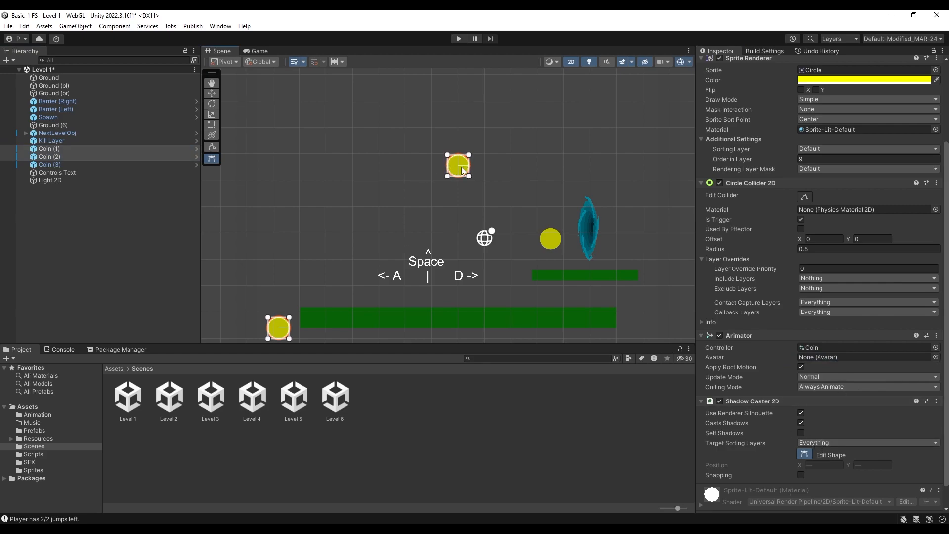
{"action": "left_click", "coordinate": [52, 148]}
{"action": "left_click", "coordinate": [55, 156]}
{"action": "scroll", "coordinate": [374, 259], "scroll_direction": "down", "scroll_amount": 4}
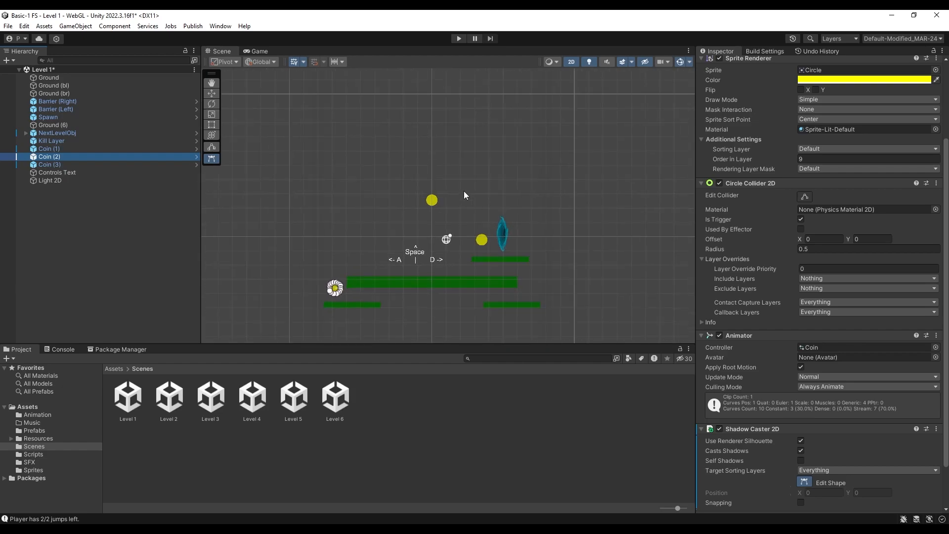
{"action": "scroll", "coordinate": [465, 248], "scroll_direction": "up", "scroll_amount": 2}
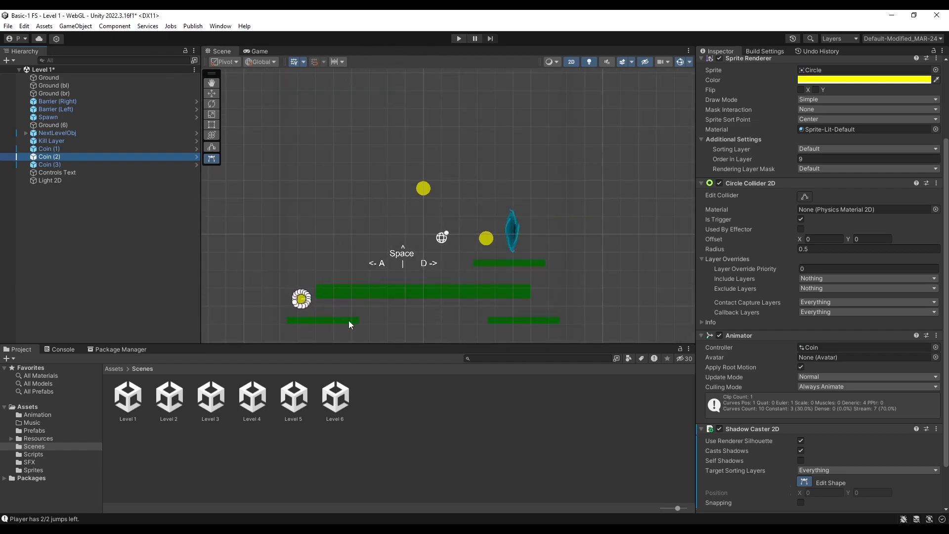
Open the Start scene, saving the changes to Level 1, and run the game
{"action": "left_click", "coordinate": [114, 369]}
{"action": "double_click", "coordinate": [459, 397]}
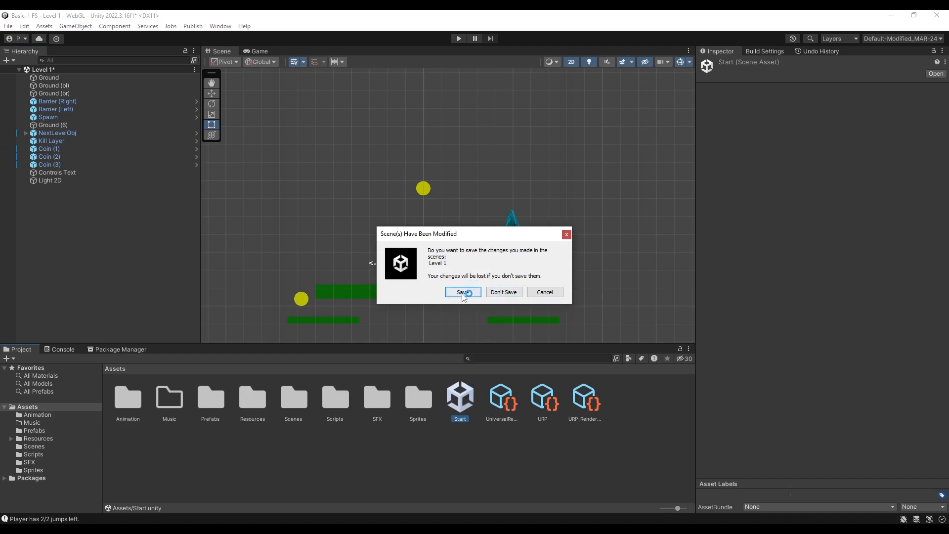
{"action": "left_click", "coordinate": [468, 292]}
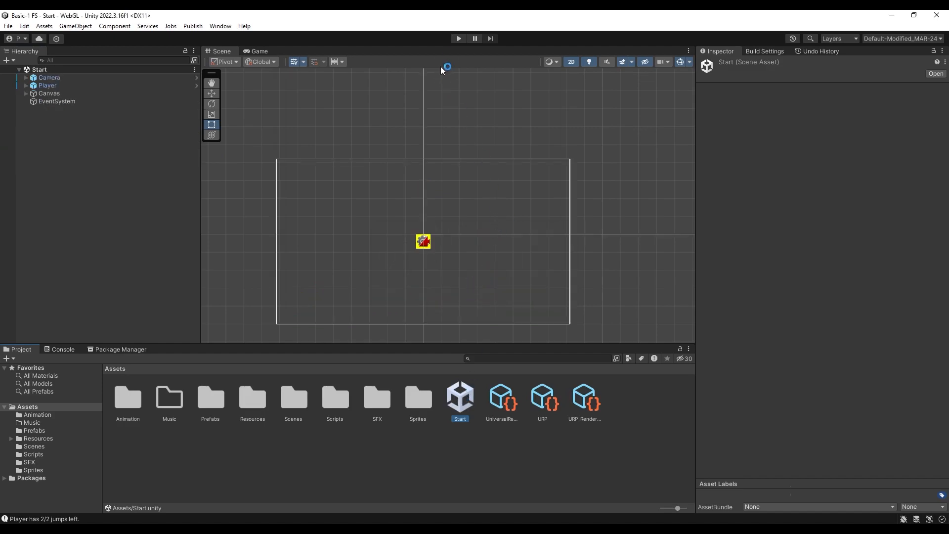
{"action": "left_click", "coordinate": [461, 38]}
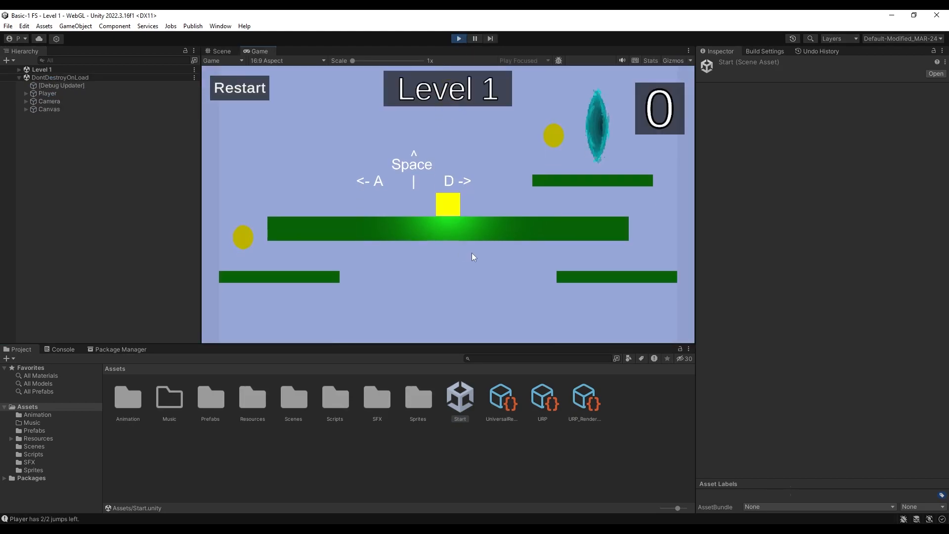
Move and jump the player around Level 1 to check how the platforms, coins and portal cast shadows
{"action": "key", "text": "a"}
{"action": "key", "text": "space"}
{"action": "key", "text": "d"}
{"action": "key", "text": "d"}
{"action": "key", "text": "space"}
{"action": "key", "text": "space"}
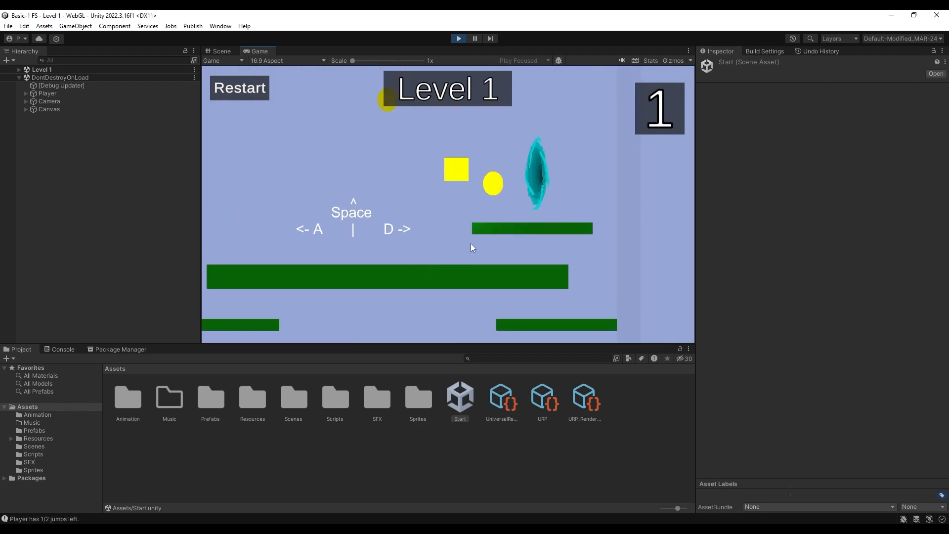
{"action": "key", "text": "a"}
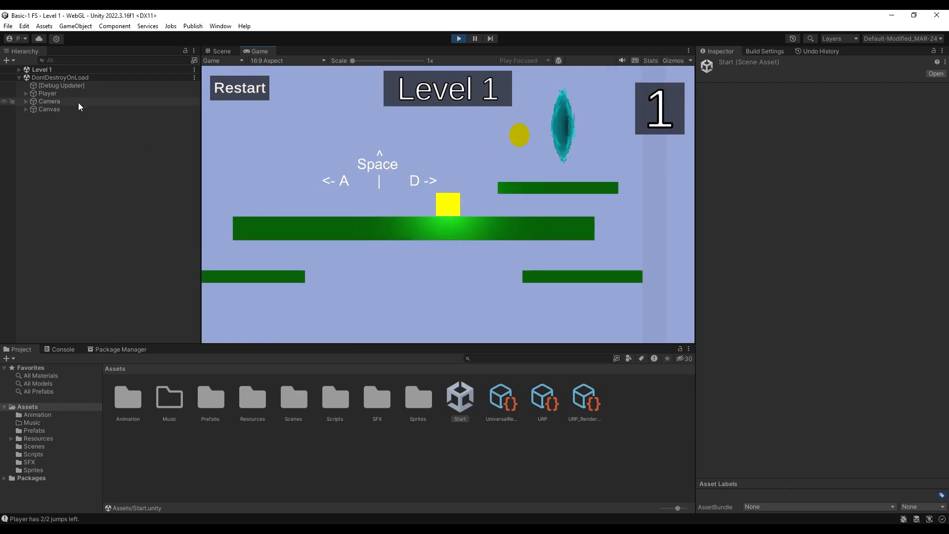
Set the player's Light 2D to shadow strength 1, intensity 10 and outer radius 4.5 in the running game and test it
{"action": "left_click", "coordinate": [26, 95]}
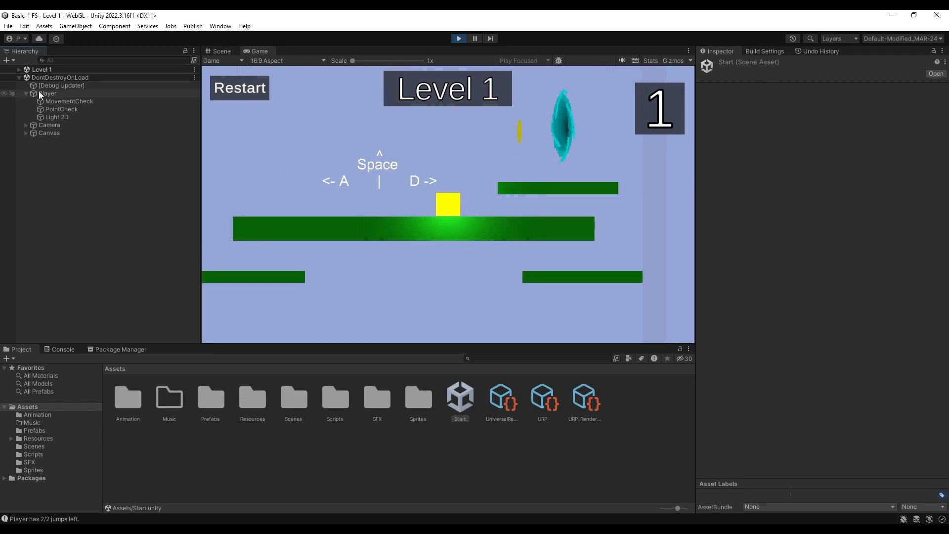
{"action": "left_click", "coordinate": [53, 117]}
{"action": "left_click_drag", "start_coordinate": [888, 235], "coordinate": [921, 238]}
{"action": "key", "text": "d"}
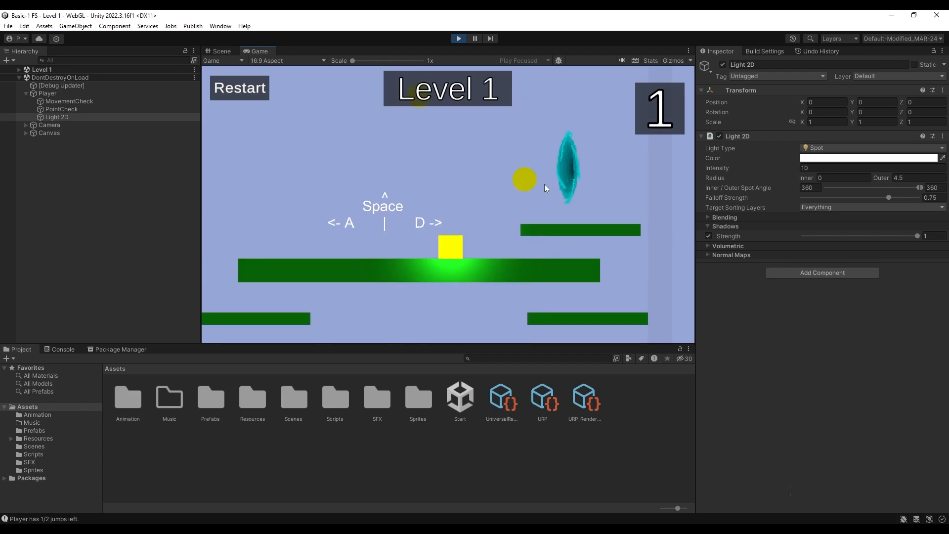
Move and jump the player over the main platform, and expand the Level 1 scene's object list
{"action": "key", "text": "space"}
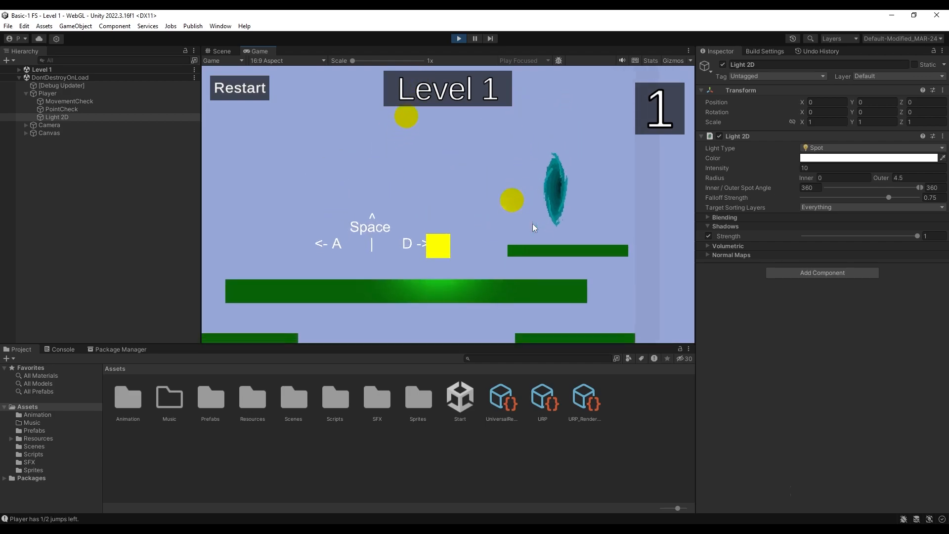
{"action": "key", "text": "a"}
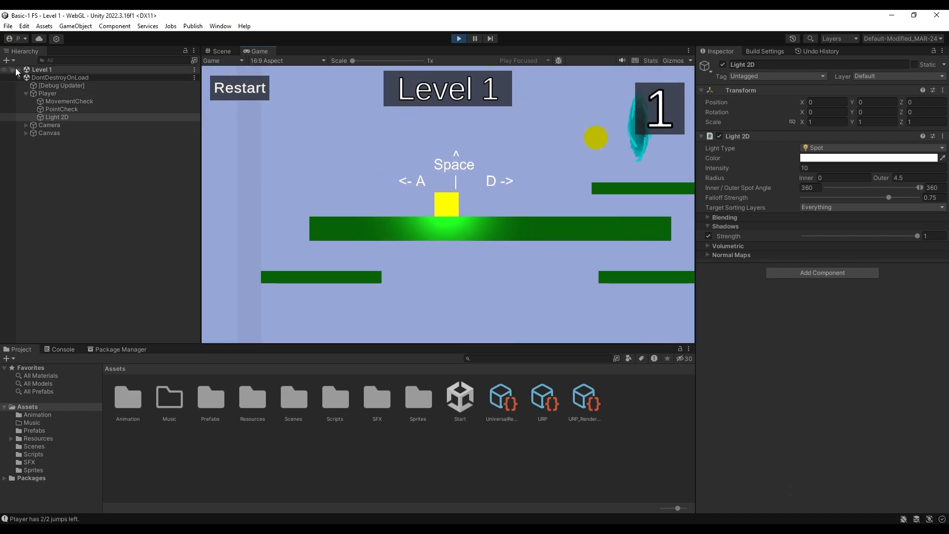
{"action": "left_click", "coordinate": [19, 69]}
{"action": "right_click", "coordinate": [93, 284]}
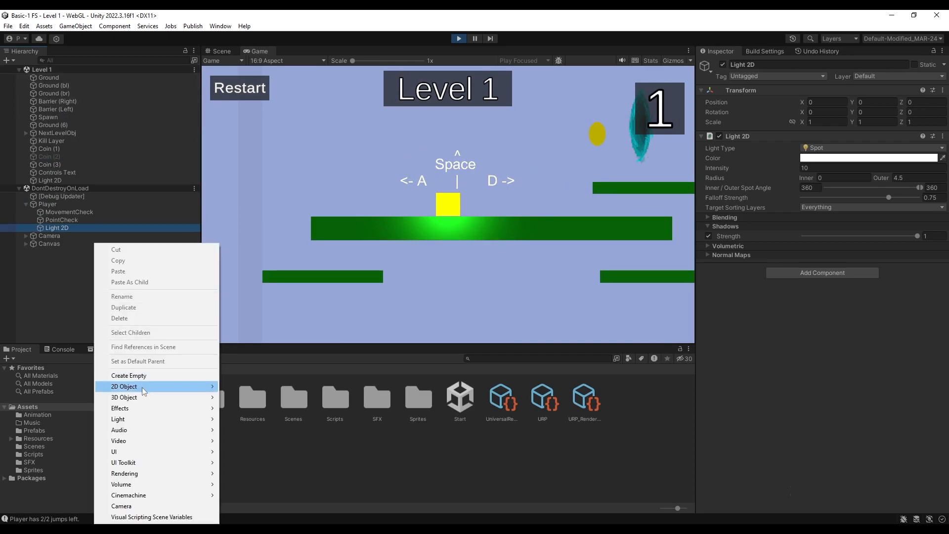
{"action": "left_click", "coordinate": [129, 375]}
{"action": "left_click", "coordinate": [68, 190]}
{"action": "key", "text": "Delete"}
Add a 2D square sprite to the Level 1 scene and colour it grey
{"action": "right_click", "coordinate": [128, 320]}
{"action": "mouse_move", "coordinate": [167, 184]}
{"action": "mouse_move", "coordinate": [355, 184]}
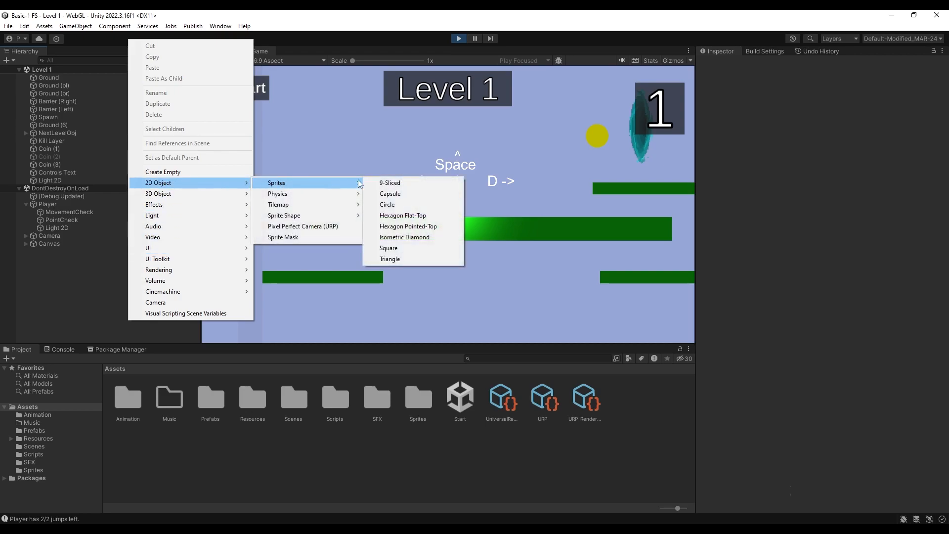
{"action": "left_click", "coordinate": [383, 250]}
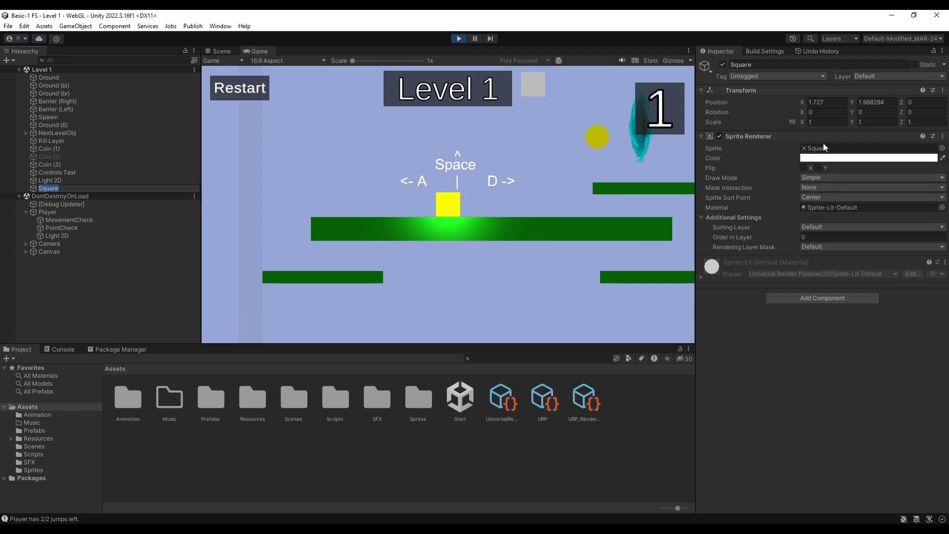
{"action": "left_click", "coordinate": [840, 158]}
{"action": "left_click_drag", "start_coordinate": [857, 214], "coordinate": [845, 220]}
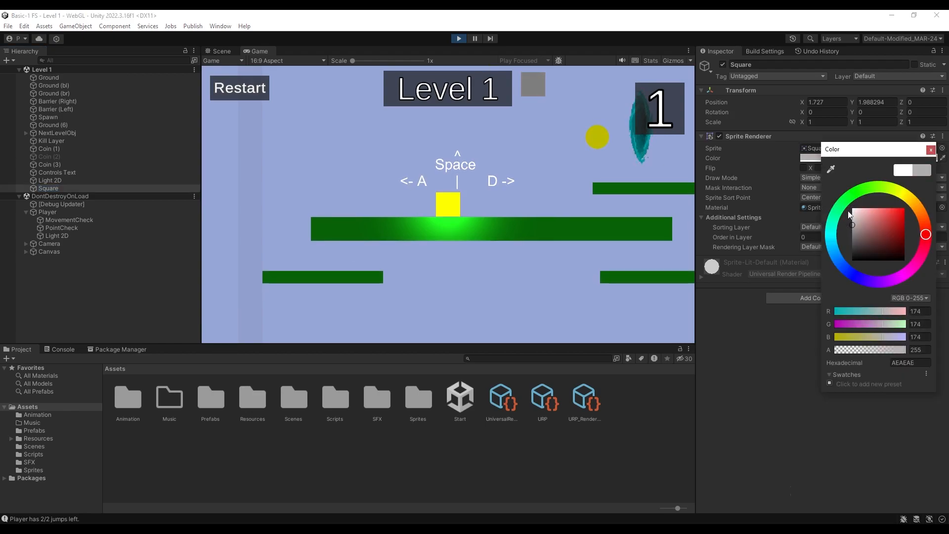
{"action": "left_click", "coordinate": [931, 150]}
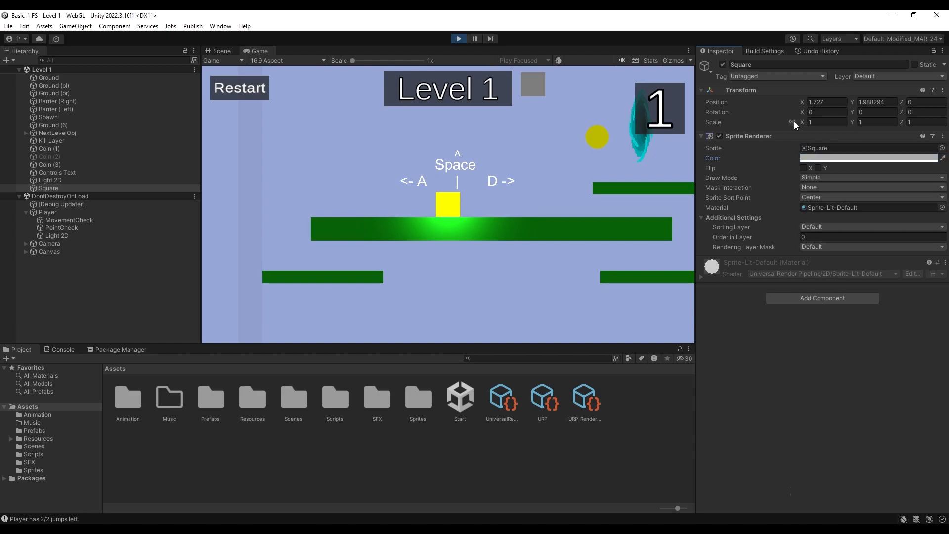
Place the square at X 0, Y 0 and scale it to 100 on all axes
{"action": "left_click", "coordinate": [825, 102]}
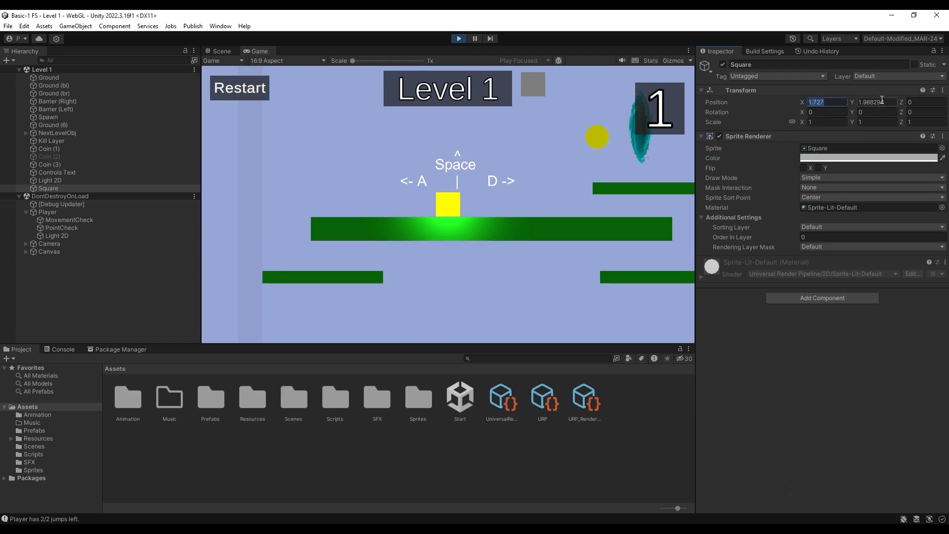
{"action": "type", "text": "0"}
{"action": "key", "text": "Tab"}
{"action": "type", "text": "0"}
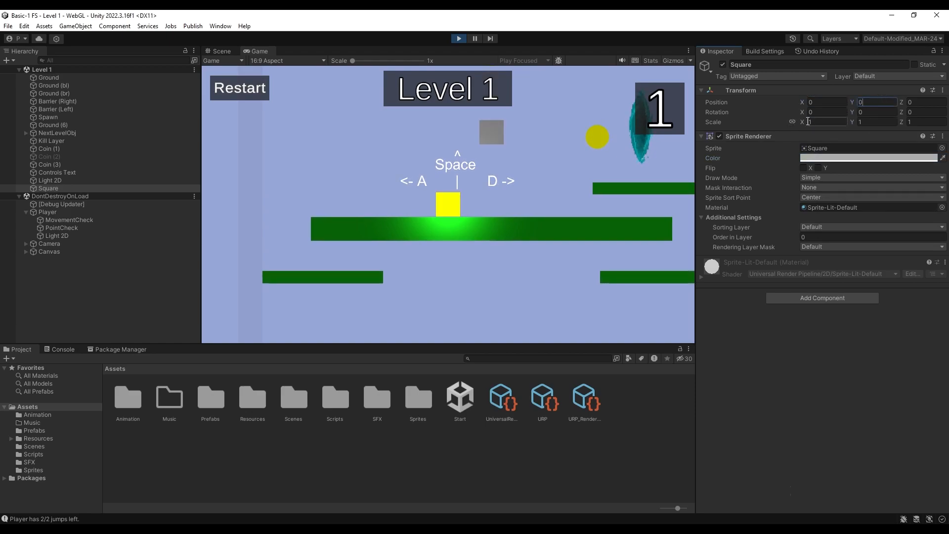
{"action": "left_click", "coordinate": [809, 121]}
{"action": "type", "text": "100"}
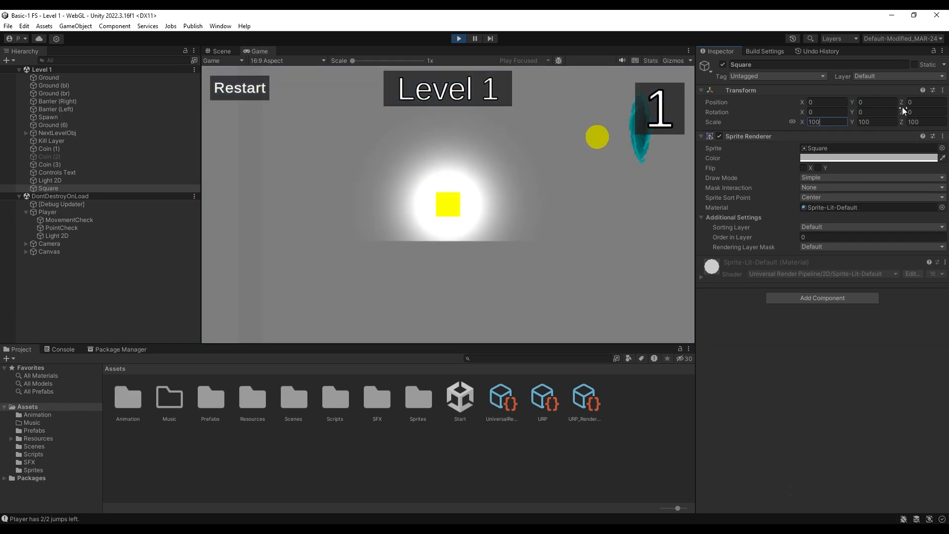
Send the square behind the level objects with order in layer -379 and set its Z position to -9
{"action": "left_click_drag", "start_coordinate": [787, 237], "coordinate": [614, 244]}
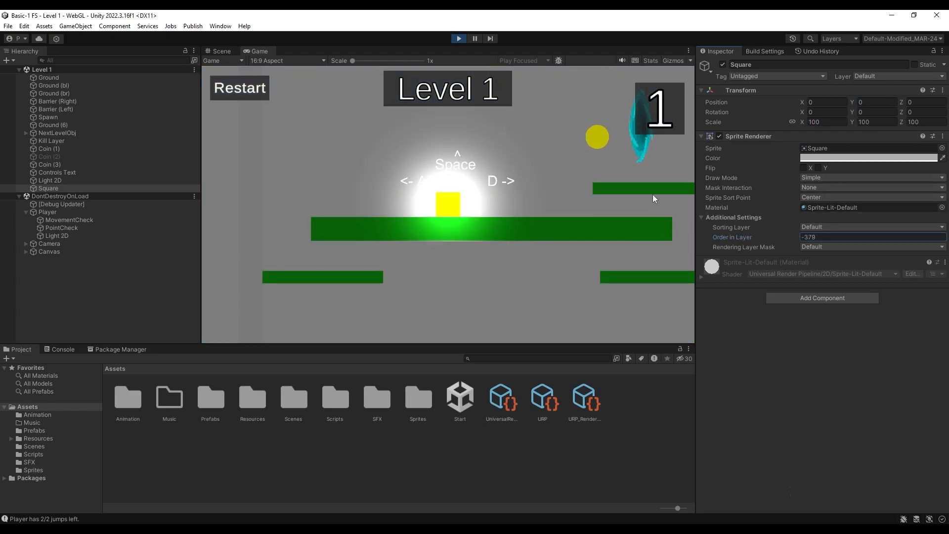
{"action": "mouse_move", "coordinate": [906, 103]}
{"action": "left_mouse_down"}
{"action": "mouse_move", "coordinate": [929, 102]}
{"action": "mouse_move", "coordinate": [903, 103]}
{"action": "mouse_move", "coordinate": [924, 102]}
{"action": "mouse_move", "coordinate": [912, 102]}
{"action": "left_mouse_up"}
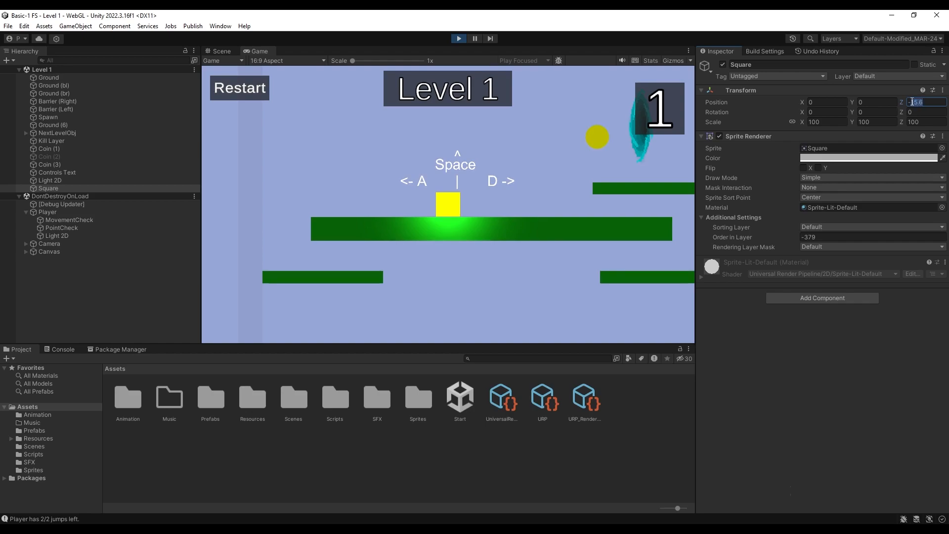
{"action": "type", "text": "9"}
{"action": "key", "text": "Return"}
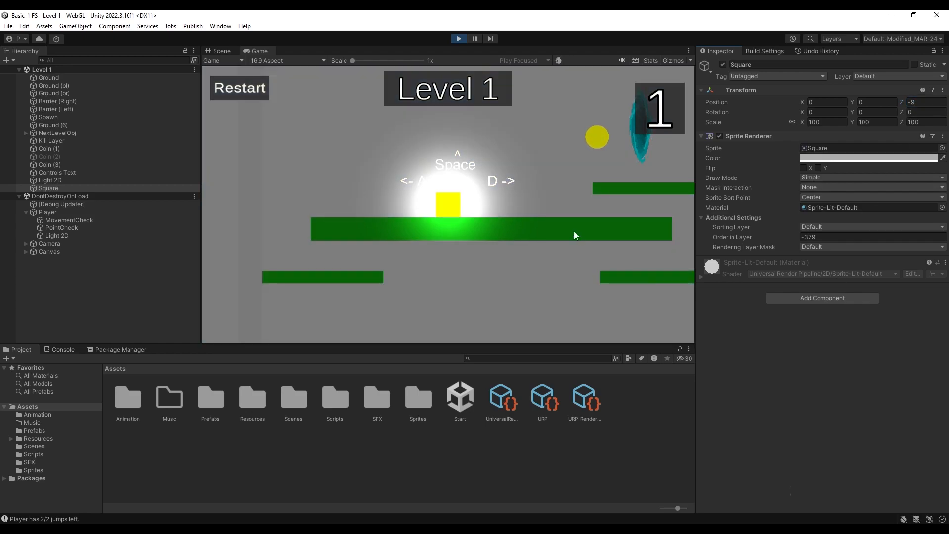
Move and jump the player near the coins to check the light and shadows against the grey background
{"action": "key", "text": "d"}
{"action": "key", "text": "space"}
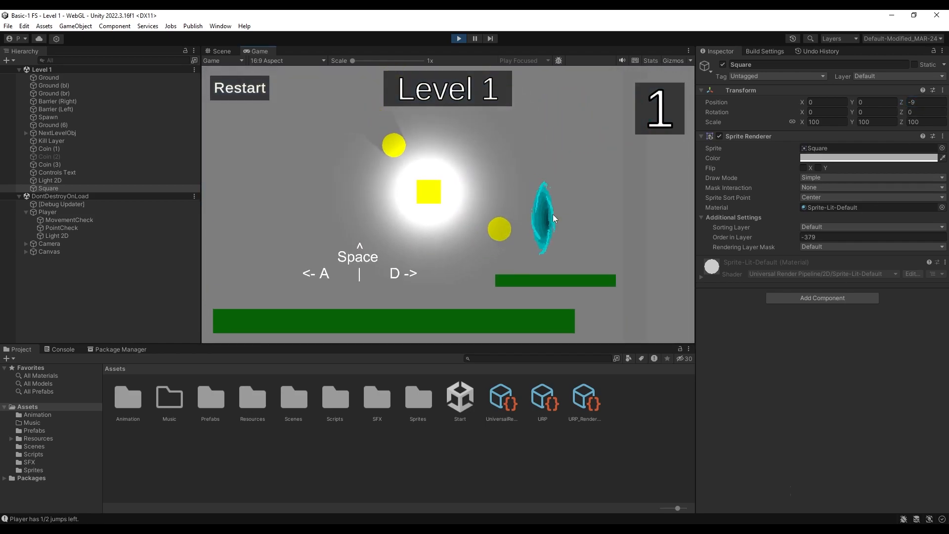
{"action": "key", "text": "a"}
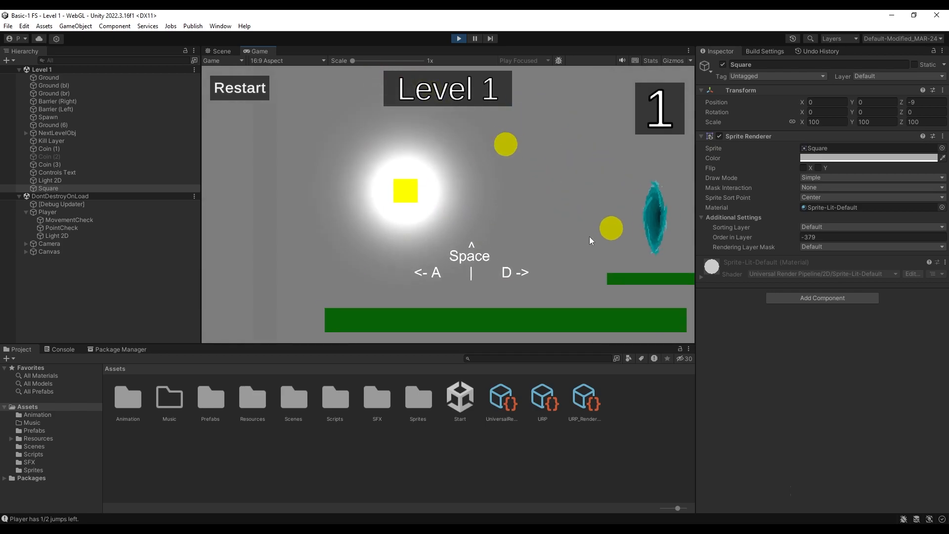
Set the player's Light 2D to intensity 2 and outer radius 5
{"action": "left_click", "coordinate": [65, 214]}
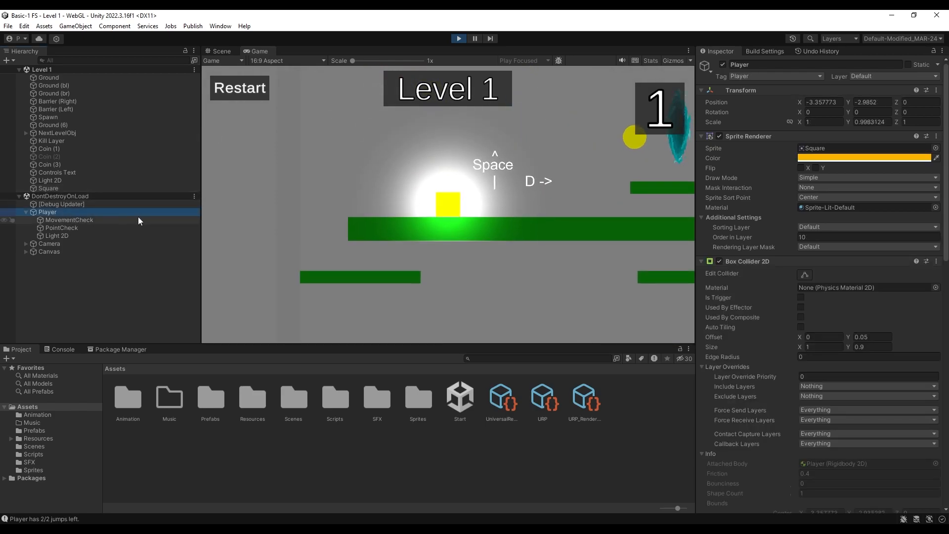
{"action": "left_click", "coordinate": [95, 237]}
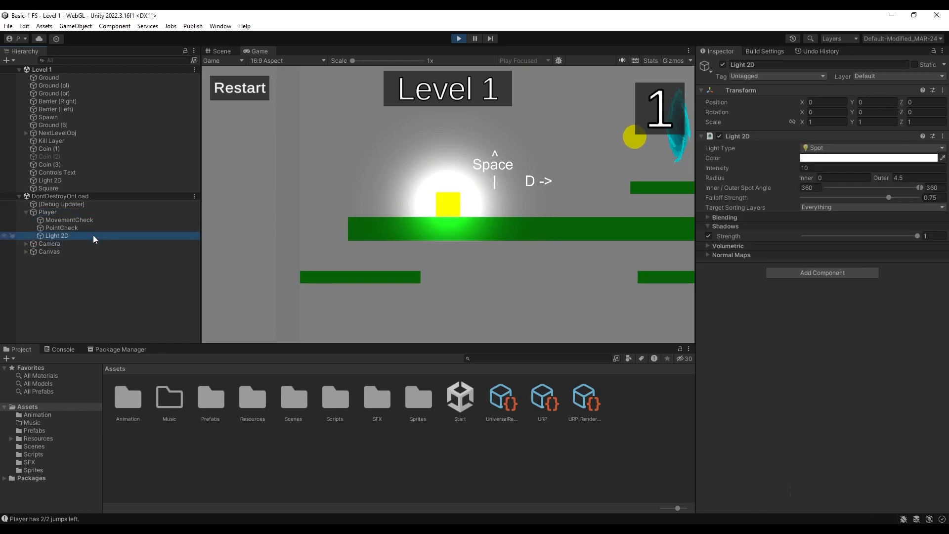
{"action": "left_click_drag", "start_coordinate": [719, 170], "coordinate": [691, 168]}
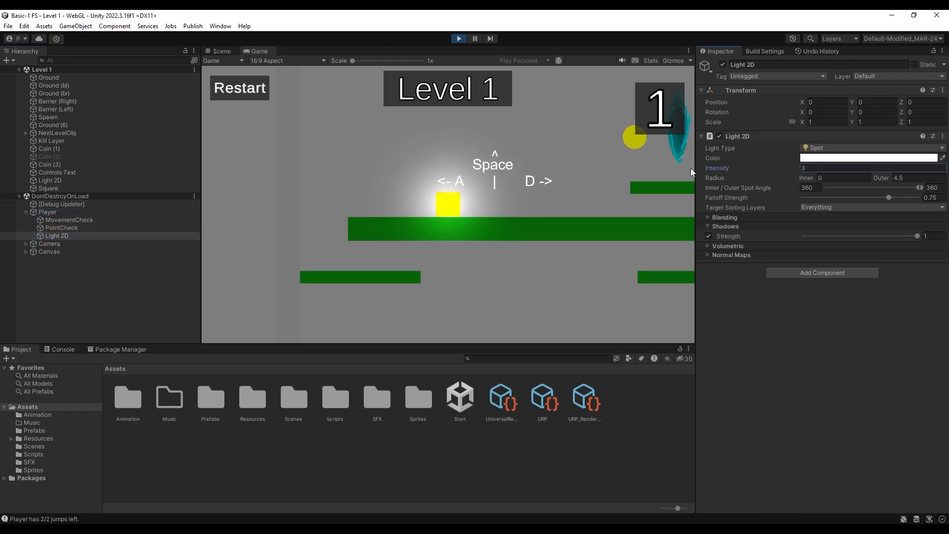
{"action": "left_click", "coordinate": [815, 167]}
{"action": "type", "text": "2"}
{"action": "left_click_drag", "start_coordinate": [877, 176], "coordinate": [887, 198]}
{"action": "type", "text": "5"}
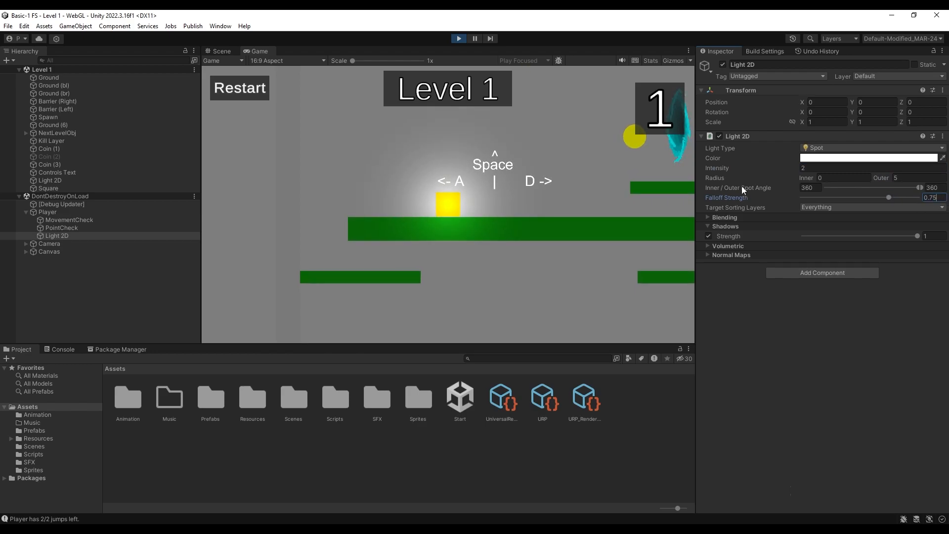
Move and jump the player through the coins and around the platforms and portal to examine the softer light and cast shadows
{"action": "key", "text": "d"}
{"action": "key", "text": "space"}
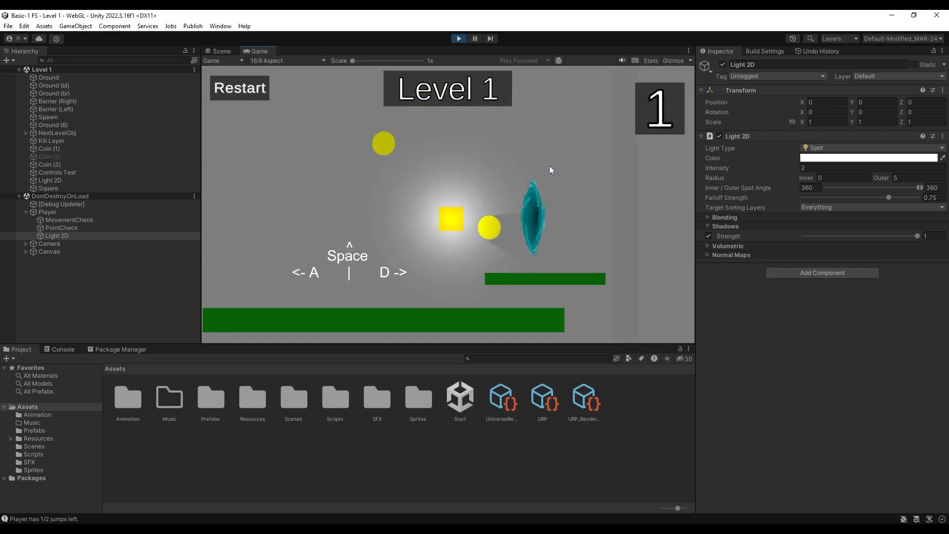
{"action": "key", "text": "space"}
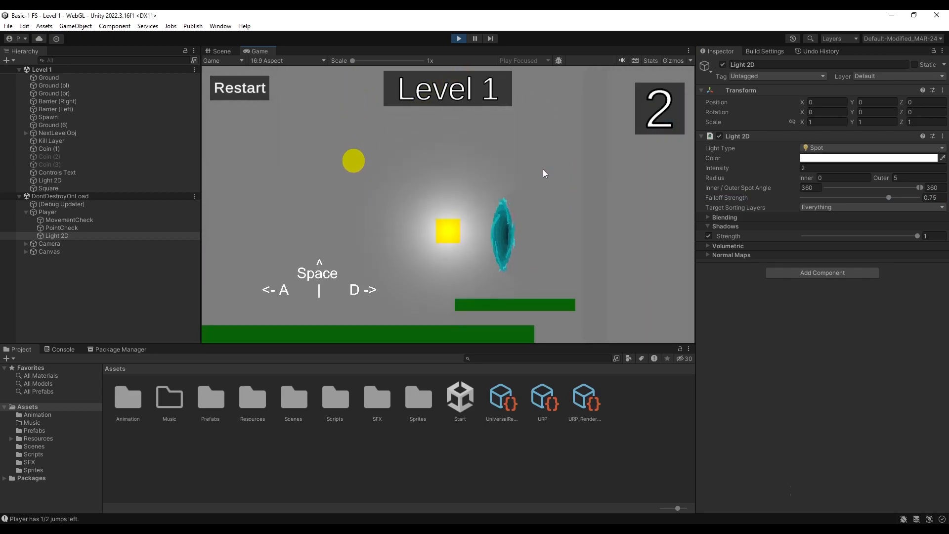
{"action": "key", "text": "space"}
{"action": "key", "text": "a"}
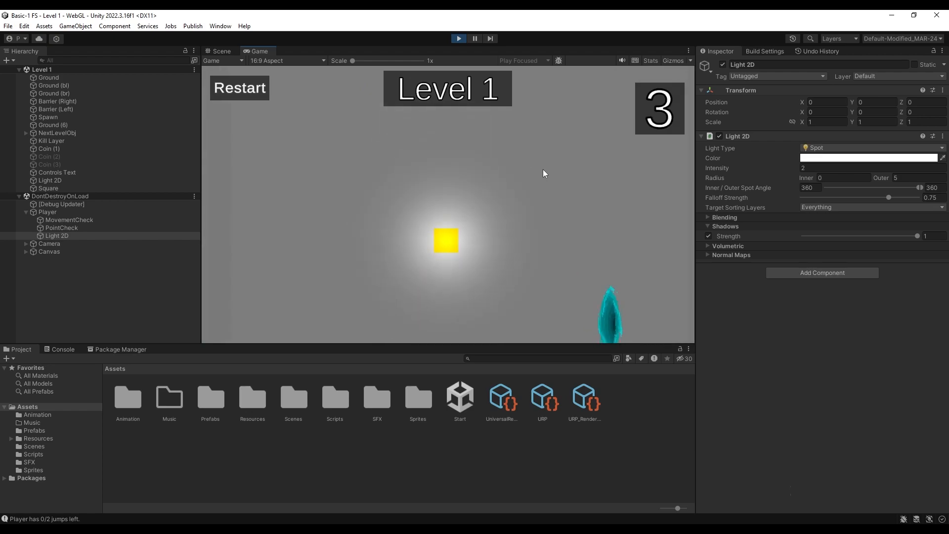
{"action": "key", "text": "a"}
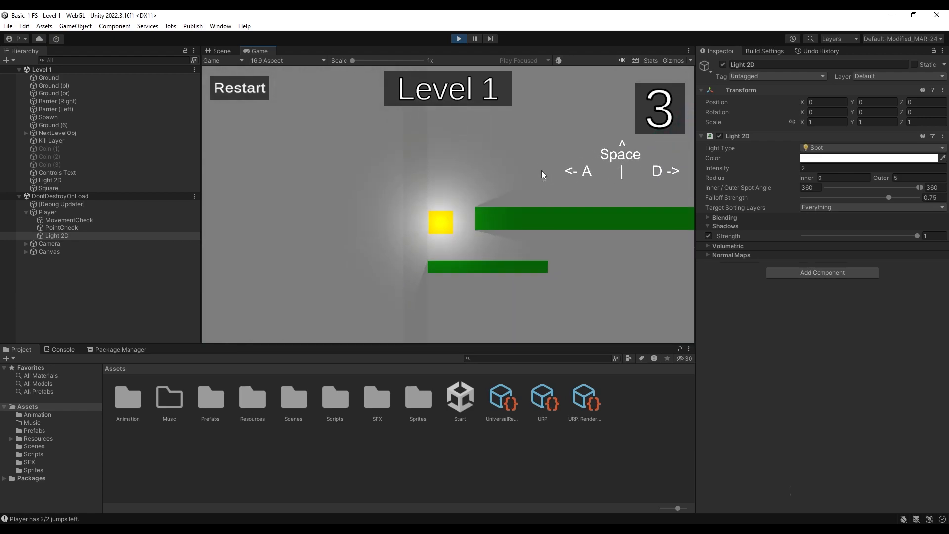
{"action": "key", "text": "d"}
{"action": "key", "text": "space"}
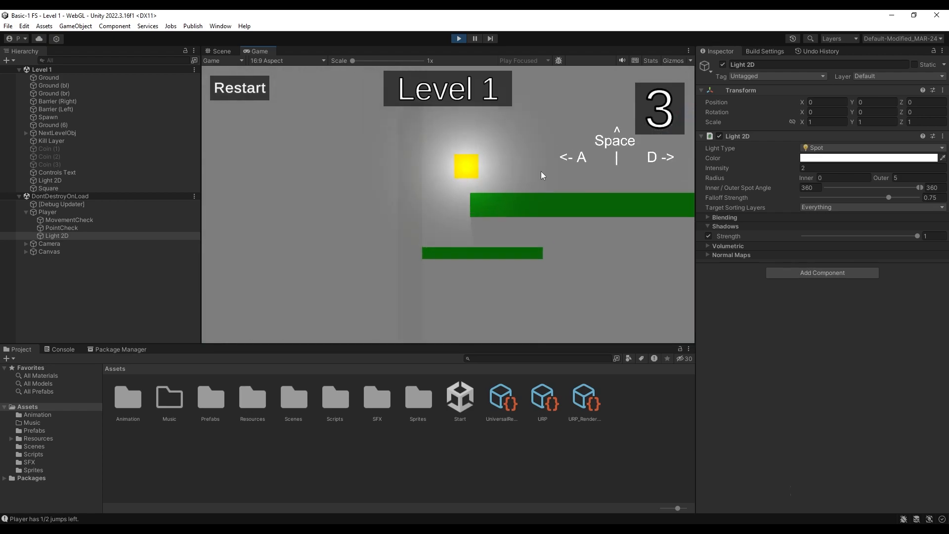
{"action": "key", "text": "a"}
{"action": "key", "text": "space"}
{"action": "key", "text": "d"}
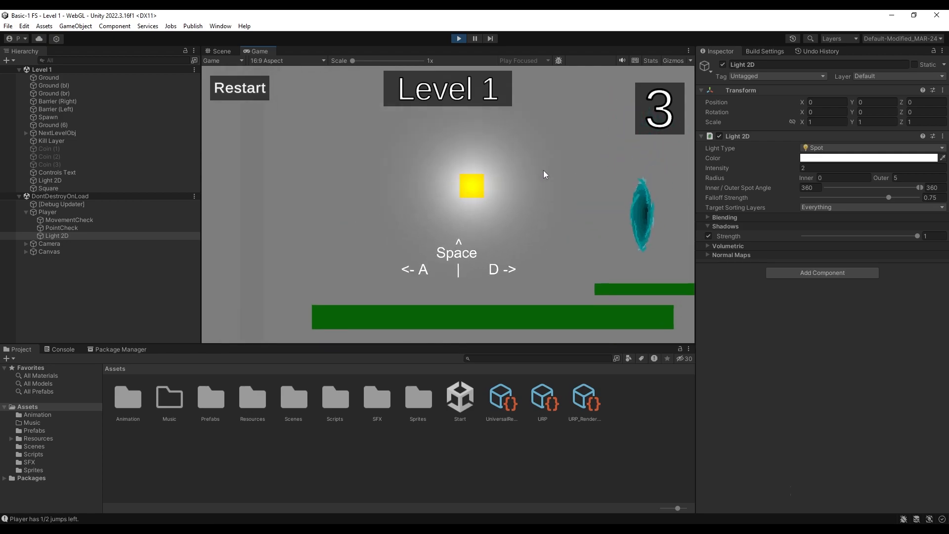
{"action": "key", "text": "a"}
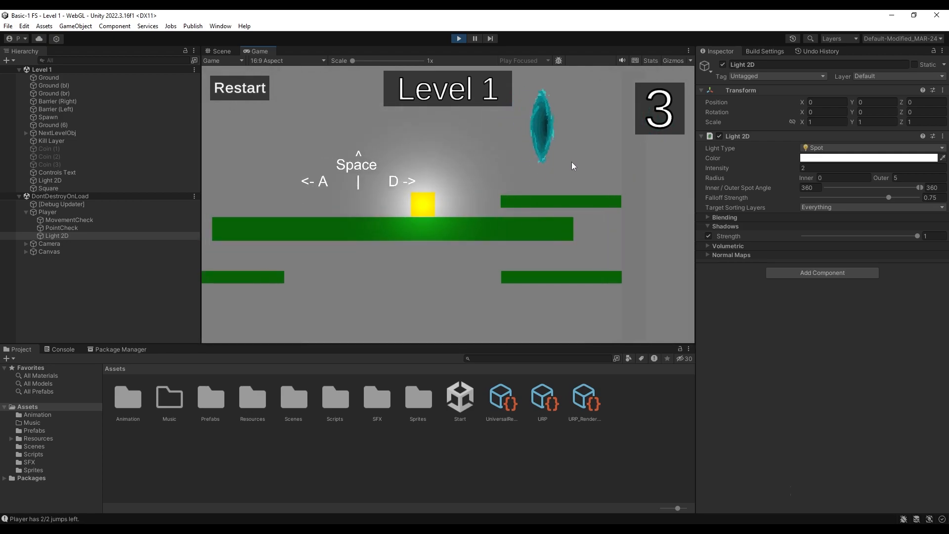